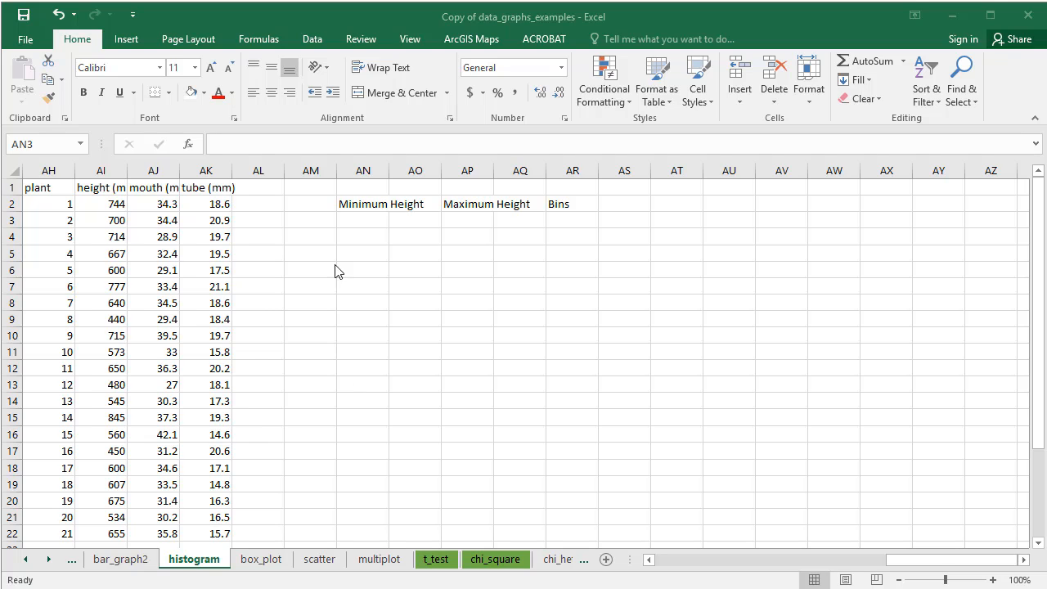
Calculate the minimum height in cell AN3 with a MIN formula over the height values AI2:AI22.
{"action": "left_click", "coordinate": [362, 225]}
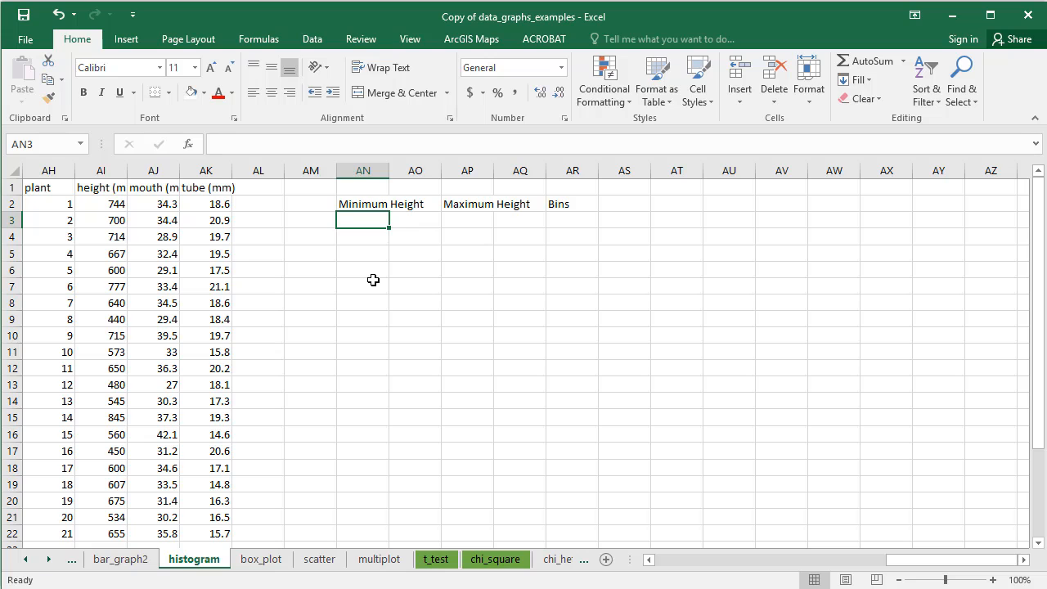
{"action": "type", "text": "="}
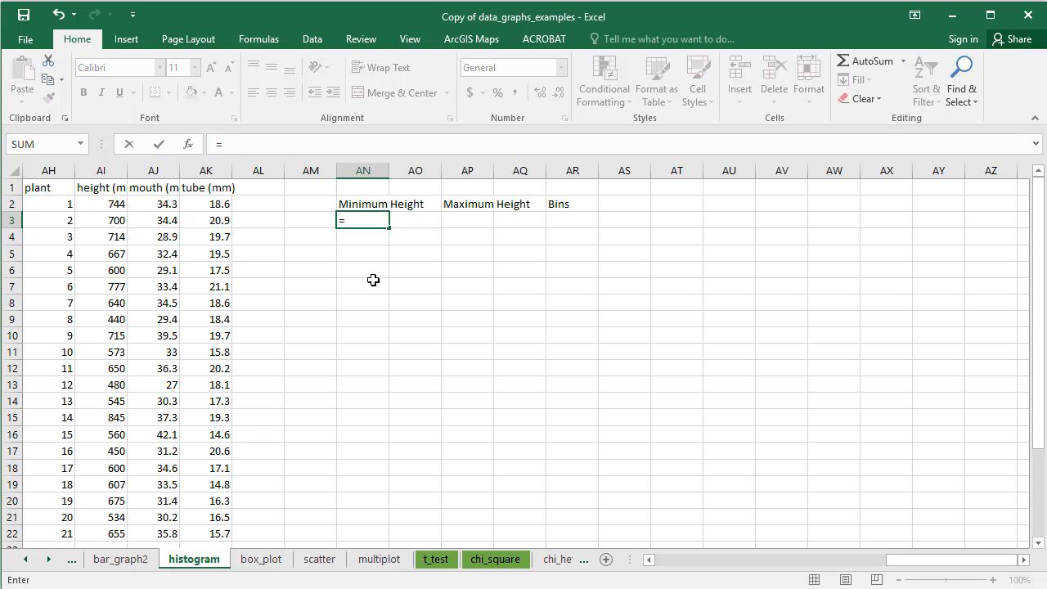
{"action": "type", "text": "MIN("}
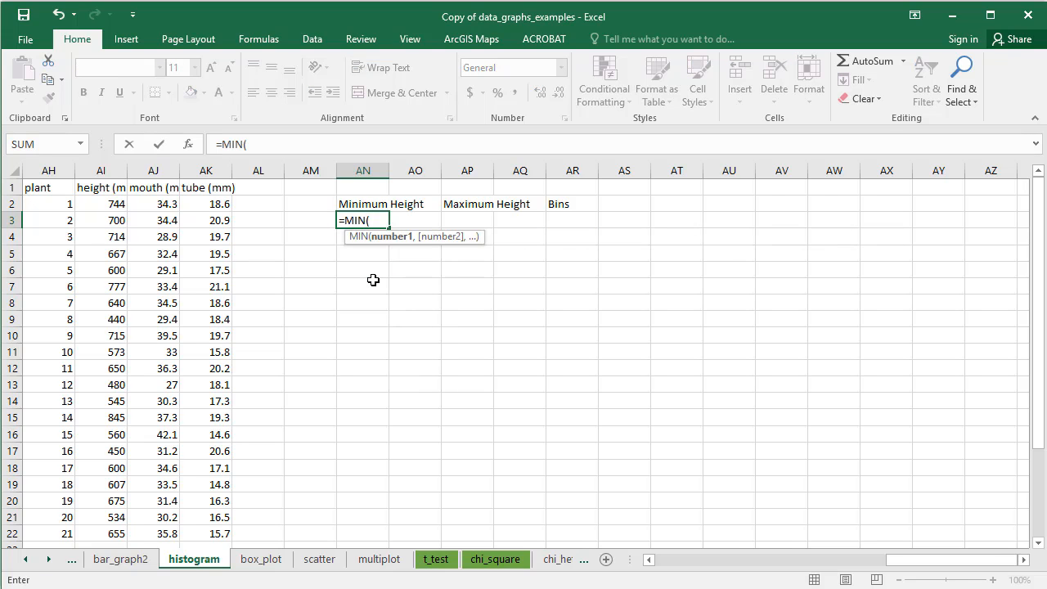
{"action": "left_click", "coordinate": [109, 203]}
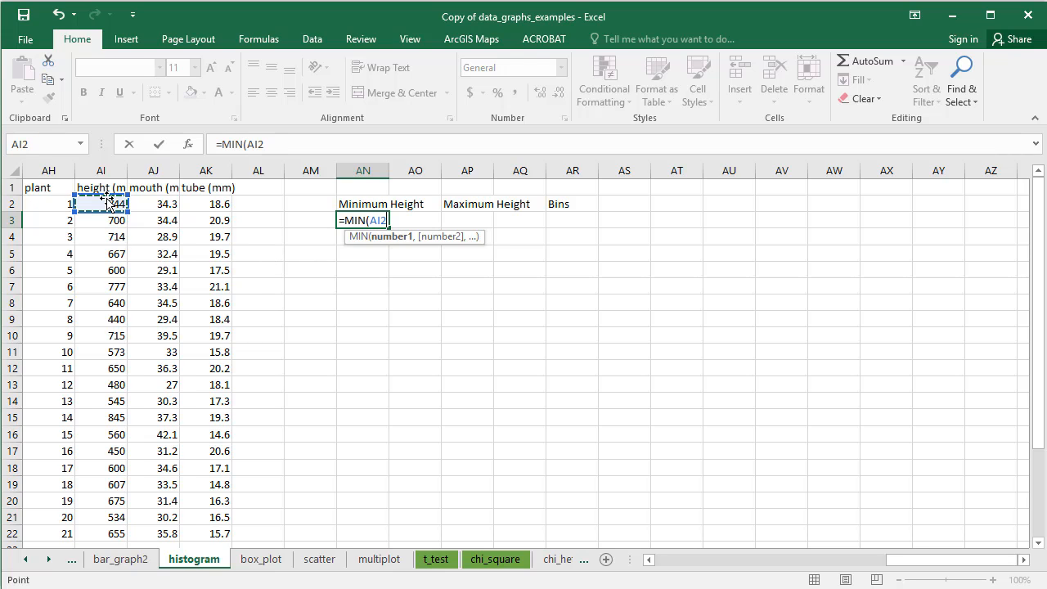
{"action": "key", "text": "ctrl+shift+Down"}
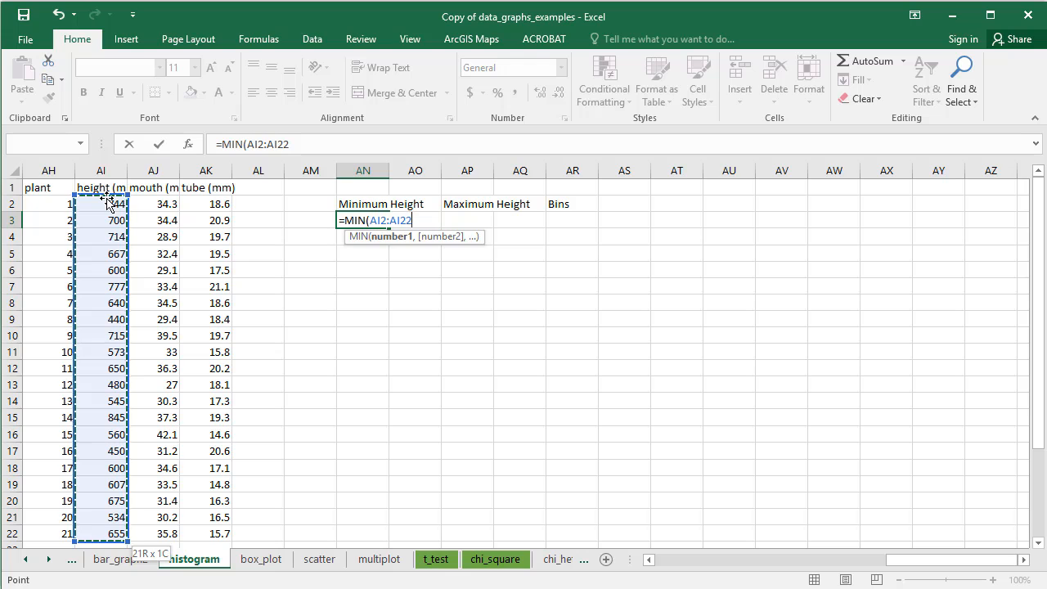
{"action": "key", "text": "Return"}
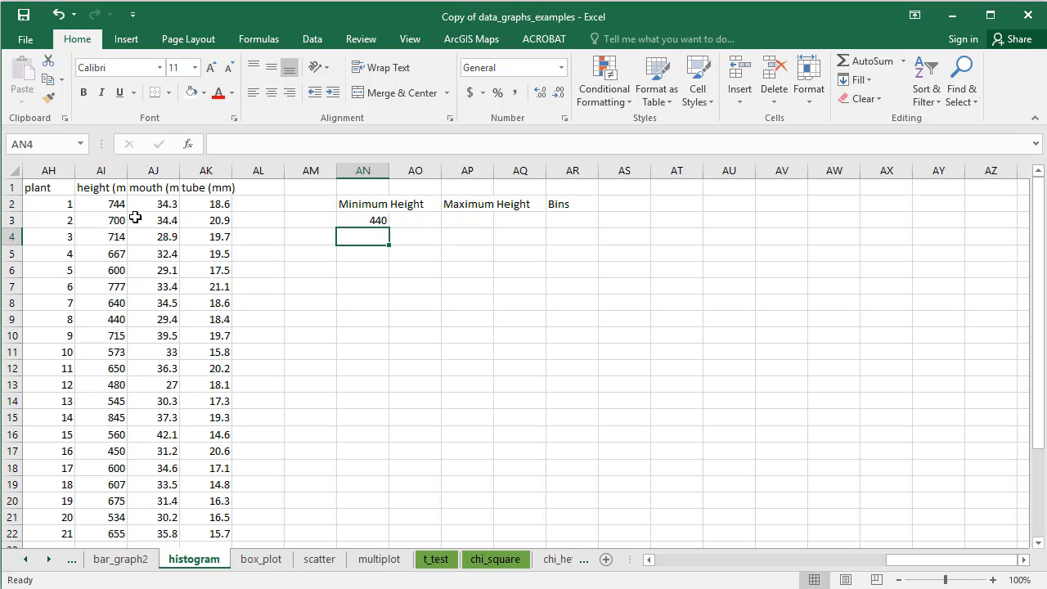
Calculate the maximum height in cell AP3 with a MAX formula over the height values AI2:AI22.
{"action": "left_click", "coordinate": [457, 222]}
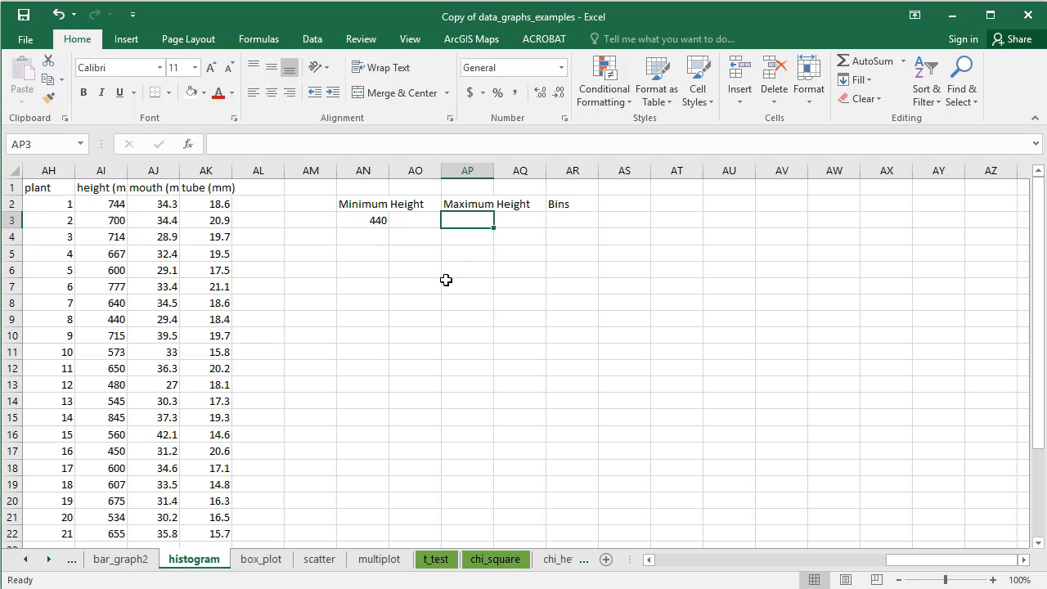
{"action": "type", "text": "="}
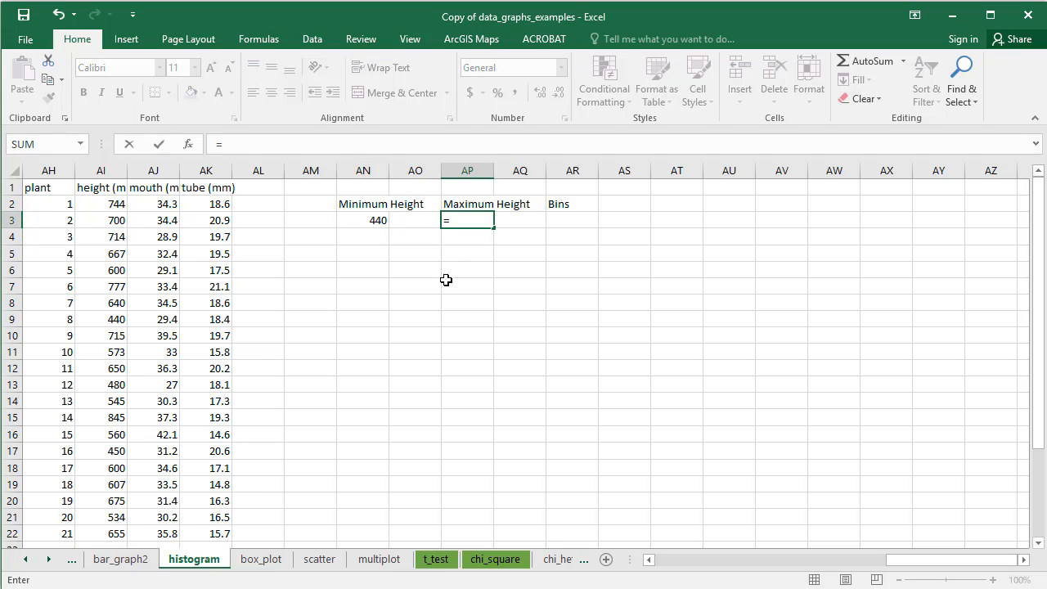
{"action": "type", "text": "MAX("}
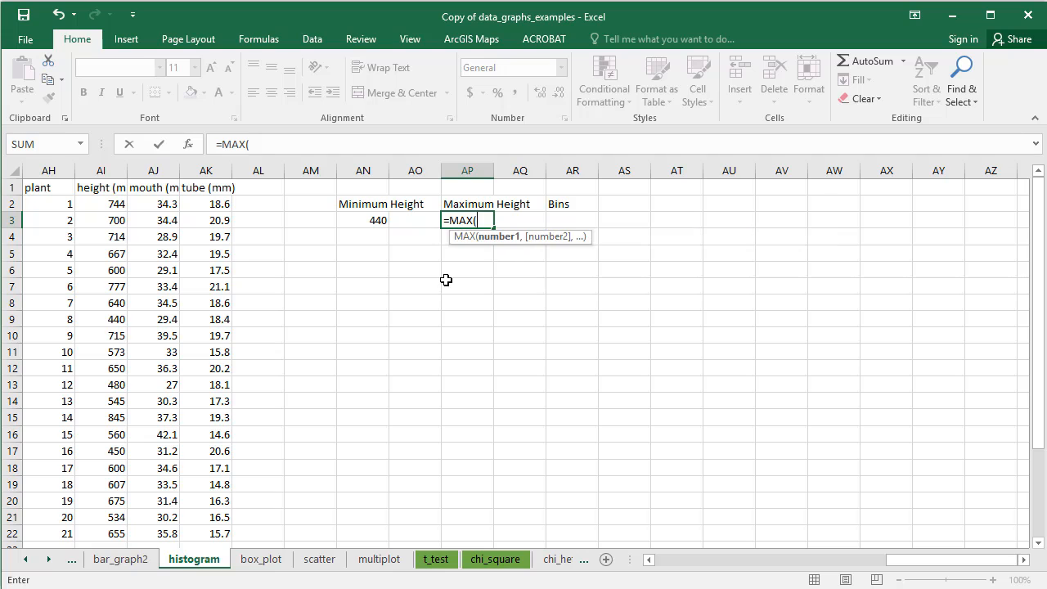
{"action": "left_click", "coordinate": [111, 203]}
{"action": "key", "text": "ctrl+shift+Down"}
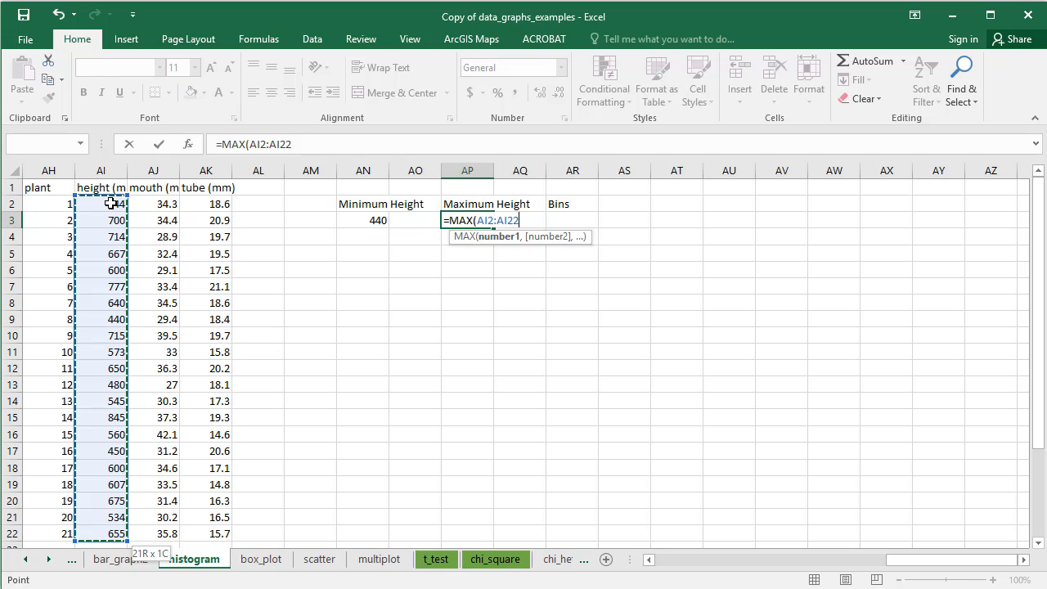
{"action": "key", "text": "Return"}
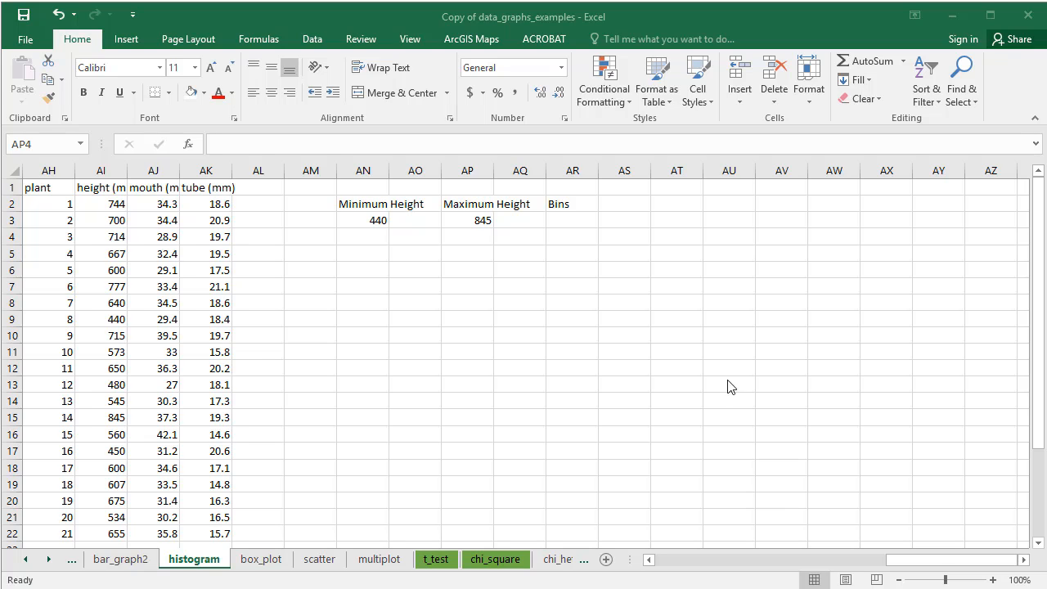
Fill the Bins column from AR3 to AR11 with the values 450 to 850 in increments of 50.
{"action": "left_click", "coordinate": [565, 220]}
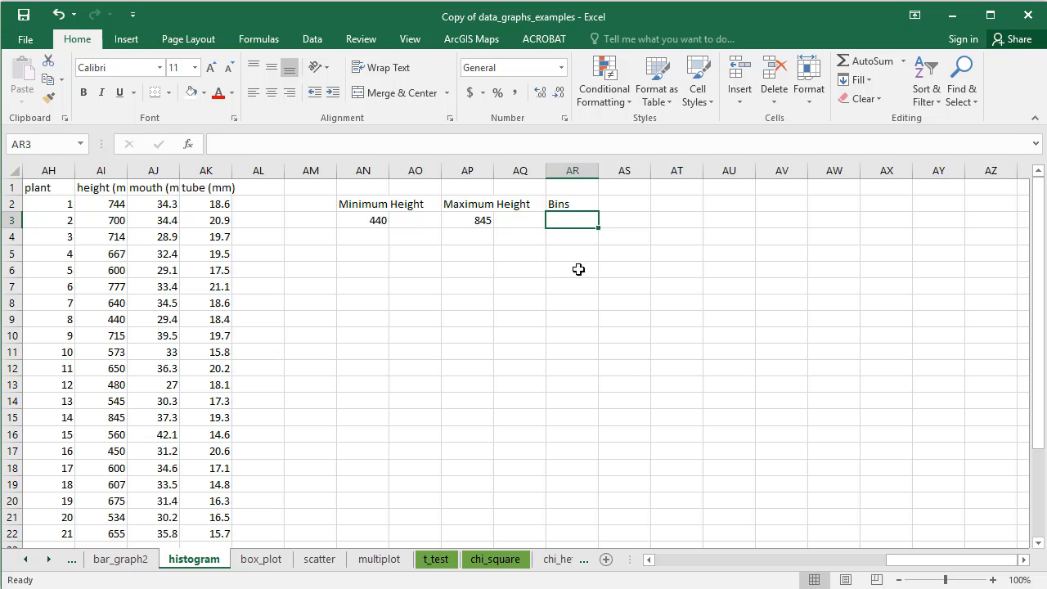
{"action": "type", "text": "450"}
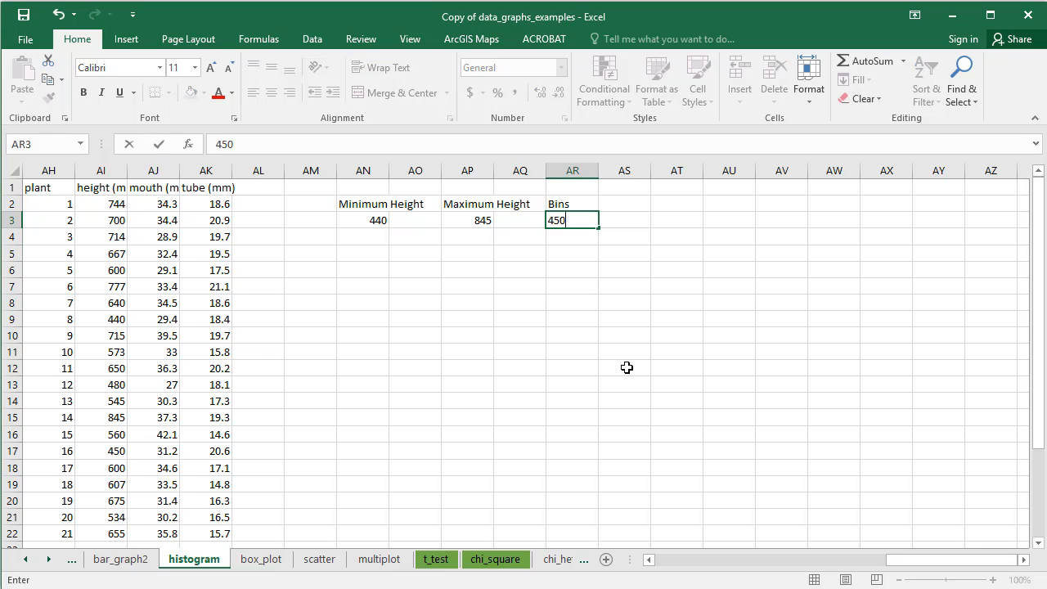
{"action": "key", "text": "Return"}
{"action": "type", "text": "500"}
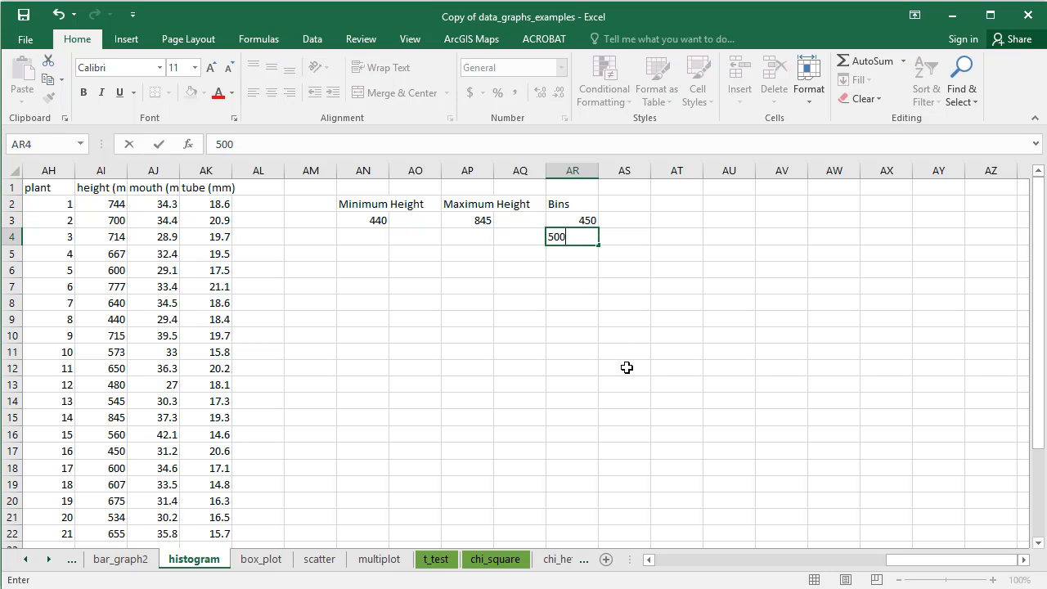
{"action": "key", "text": "Return"}
{"action": "type", "text": "550"}
{"action": "key", "text": "Return"}
{"action": "type", "text": "600"}
{"action": "key", "text": "Return"}
{"action": "type", "text": "650"}
{"action": "key", "text": "Return"}
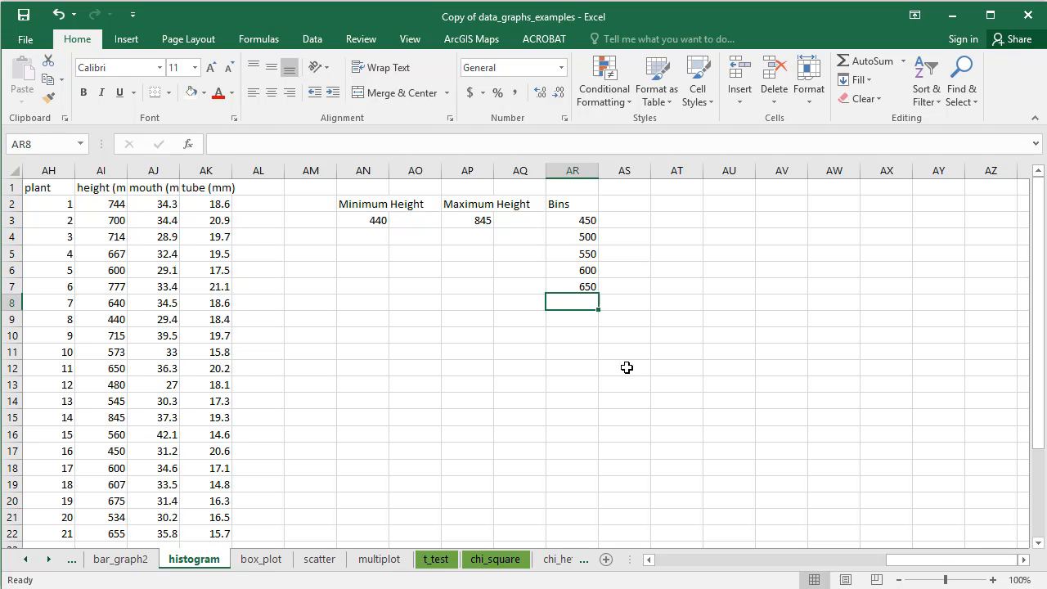
{"action": "type", "text": "700"}
{"action": "key", "text": "Return"}
{"action": "type", "text": "750"}
{"action": "key", "text": "Return"}
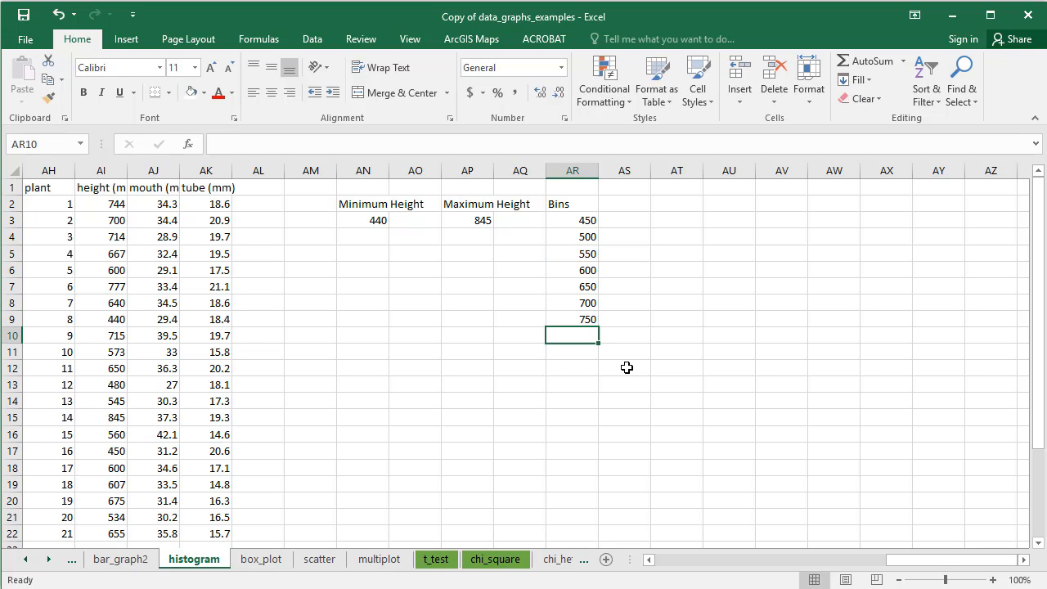
{"action": "type", "text": "800"}
{"action": "key", "text": "Return"}
{"action": "type", "text": "850"}
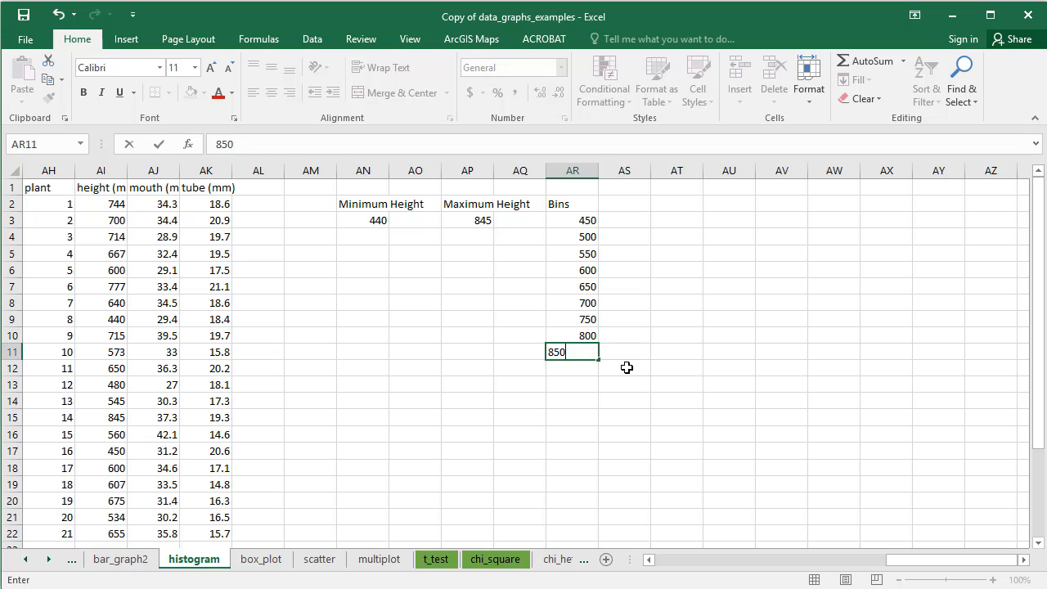
{"action": "key", "text": "Return"}
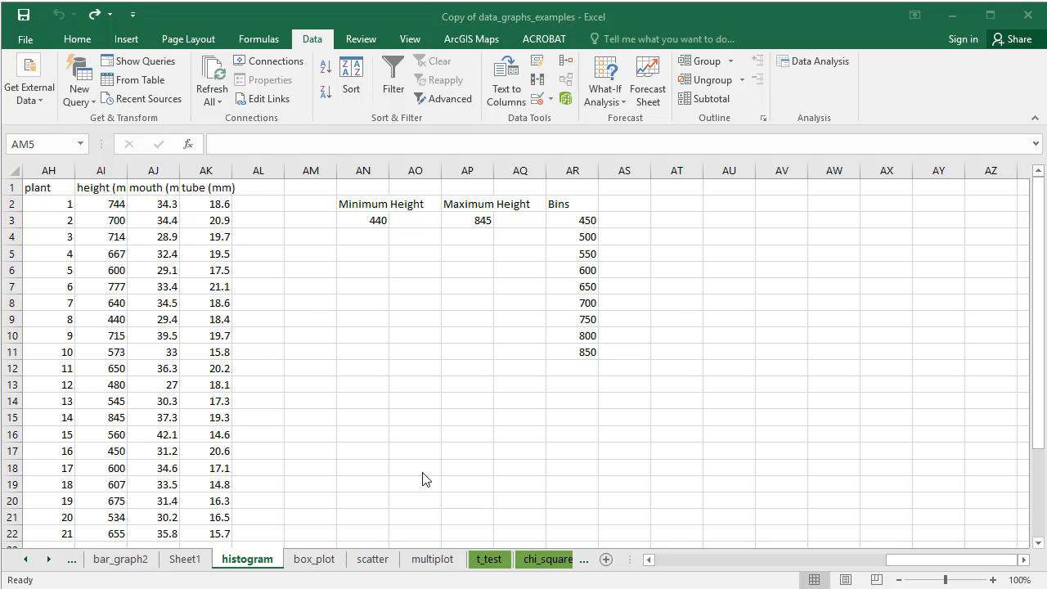
Open the Histogram data analysis tool and set its input range to the height values AI2:AI22.
{"action": "left_click", "coordinate": [317, 51]}
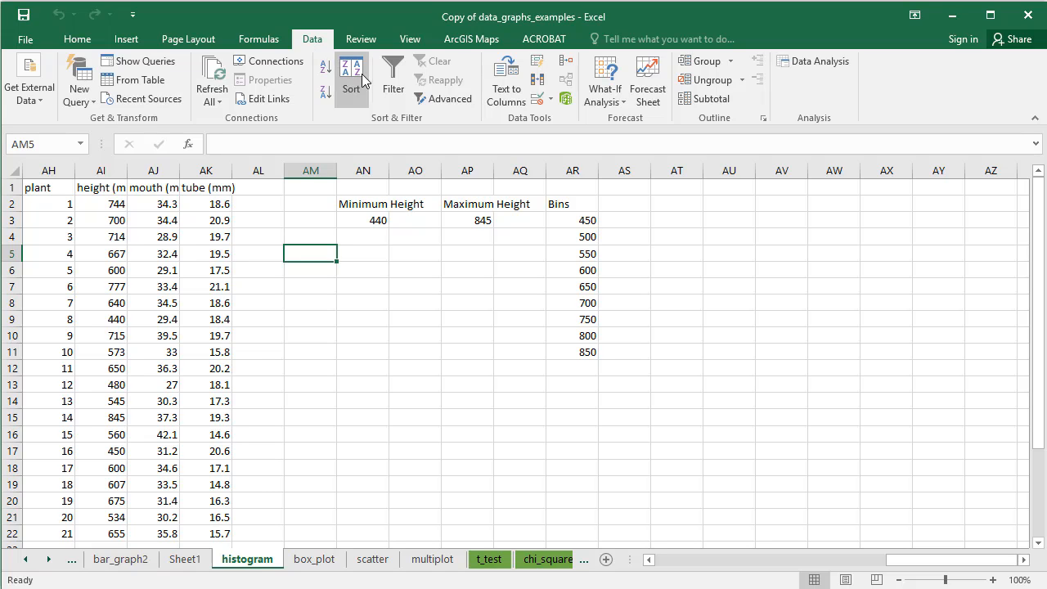
{"action": "left_click", "coordinate": [800, 61]}
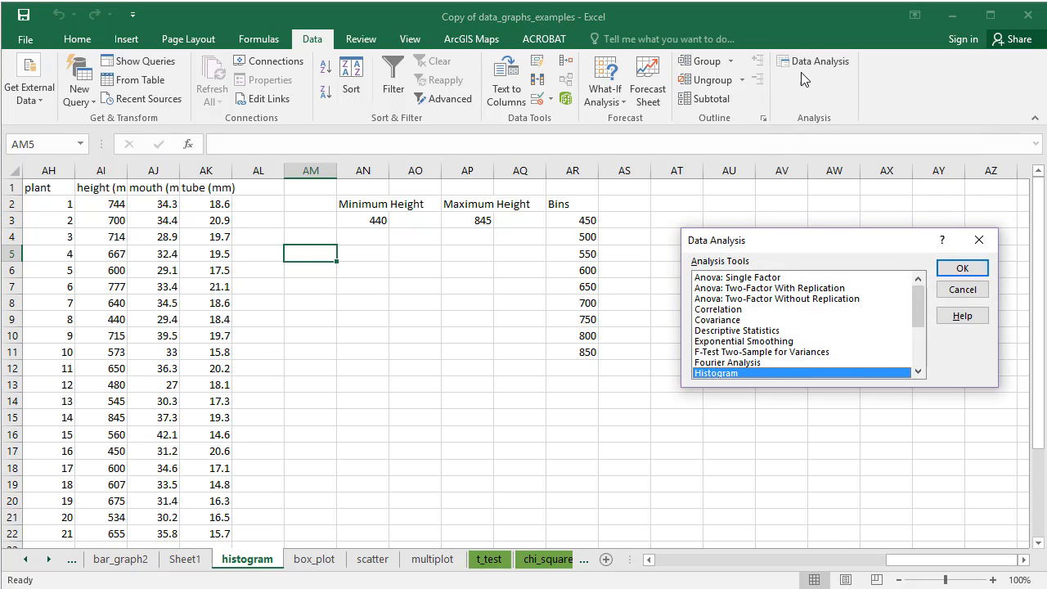
{"action": "left_click", "coordinate": [919, 371]}
{"action": "left_click", "coordinate": [919, 370]}
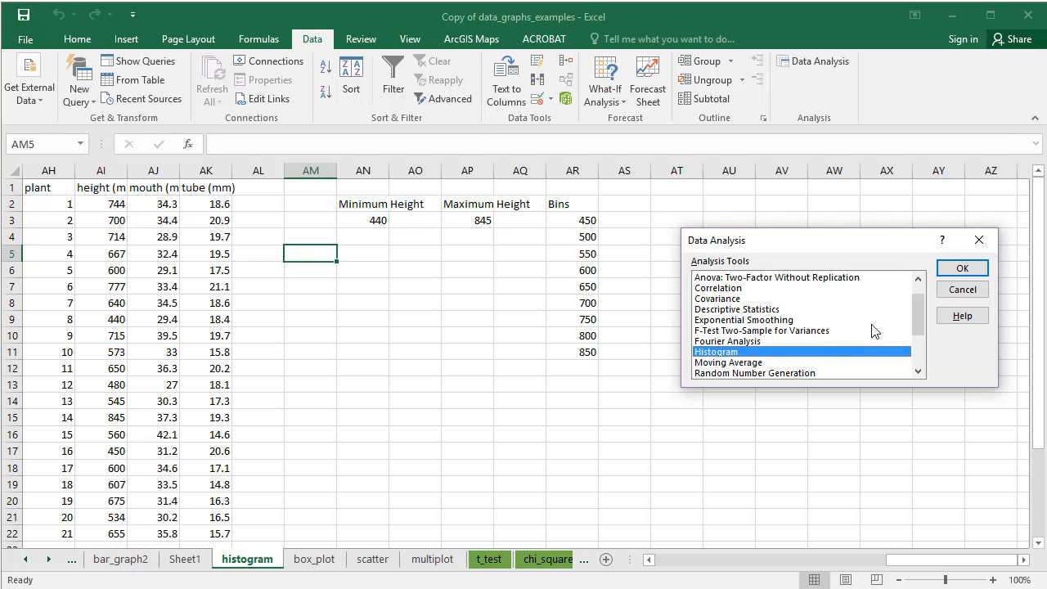
{"action": "left_click", "coordinate": [961, 270]}
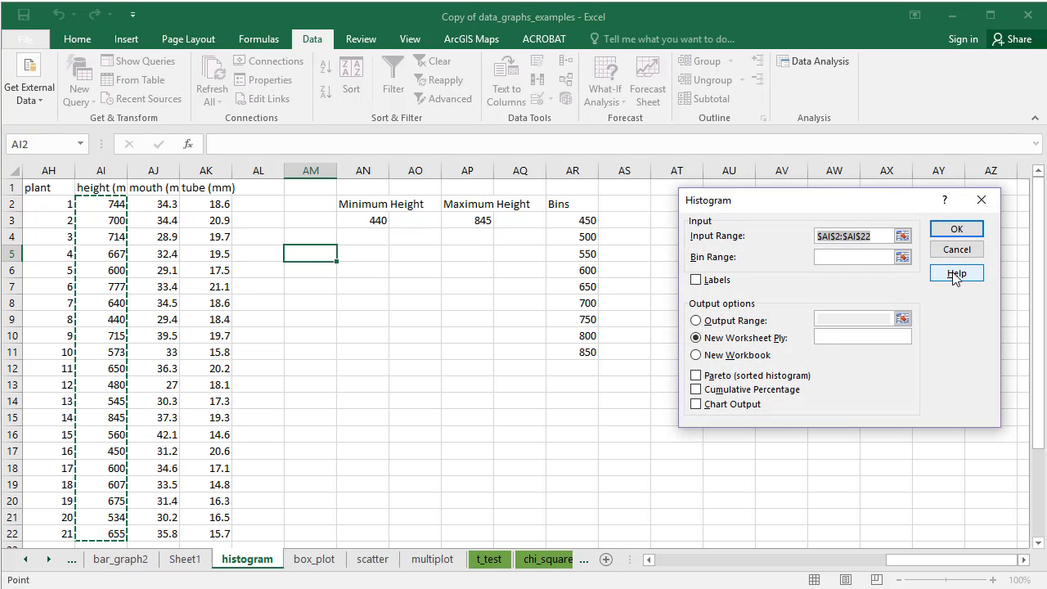
{"action": "left_click_drag", "start_coordinate": [881, 238], "coordinate": [815, 237]}
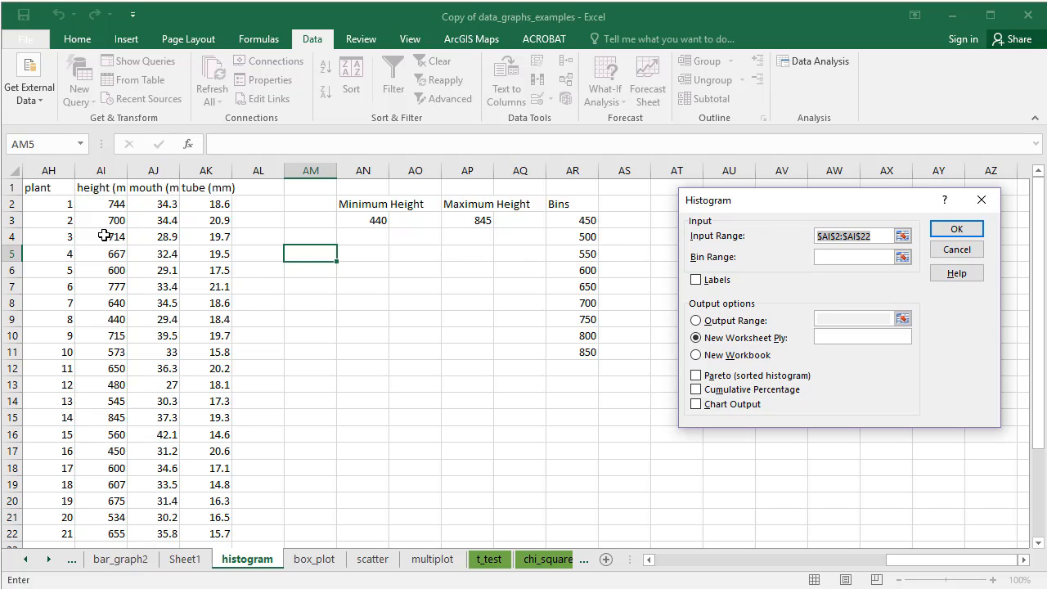
{"action": "left_click", "coordinate": [100, 204]}
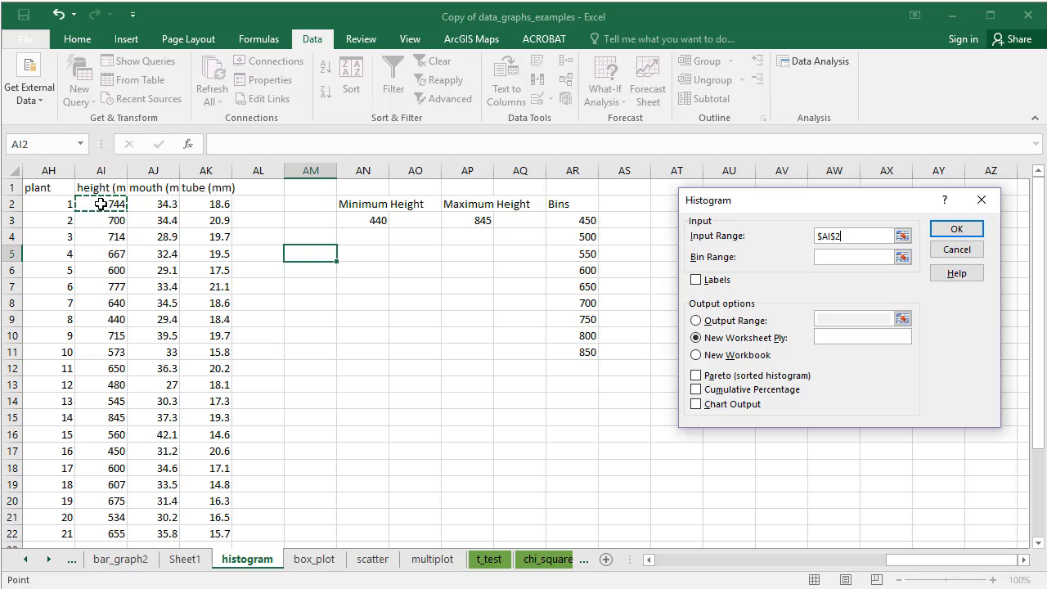
{"action": "key", "text": "ctrl+shift+Down"}
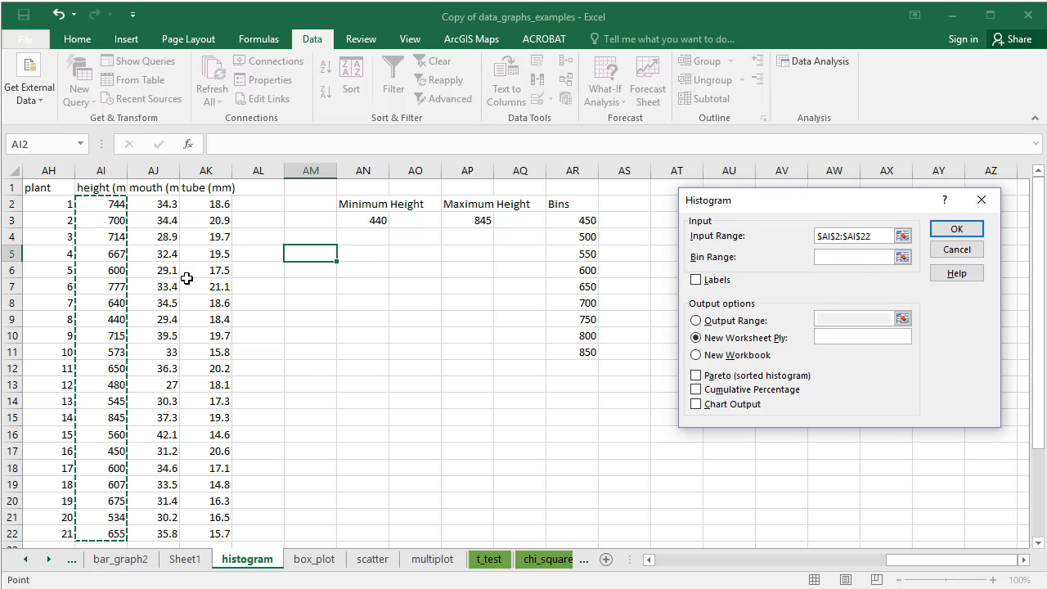
Set the bin range to AR3:AR11 and generate the histogram with chart output enabled.
{"action": "left_click", "coordinate": [866, 259]}
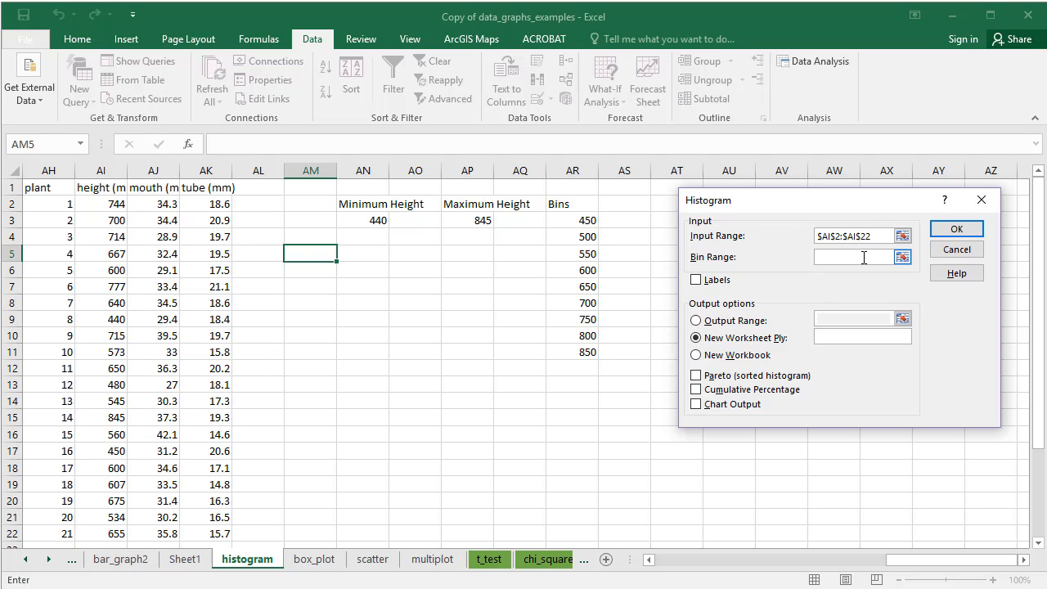
{"action": "left_click", "coordinate": [579, 221]}
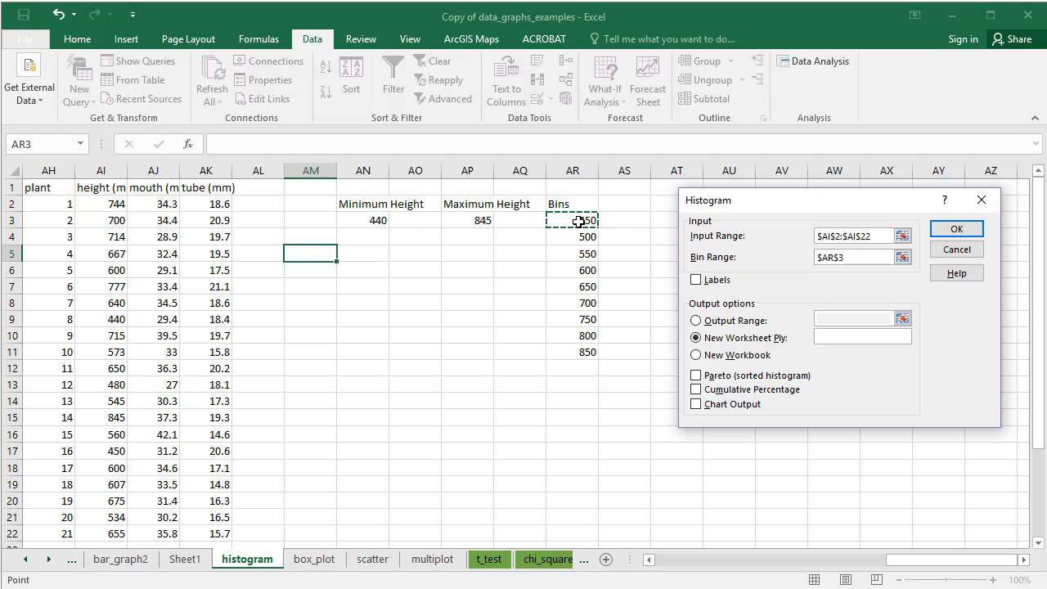
{"action": "key", "text": "ctrl+shift+Down"}
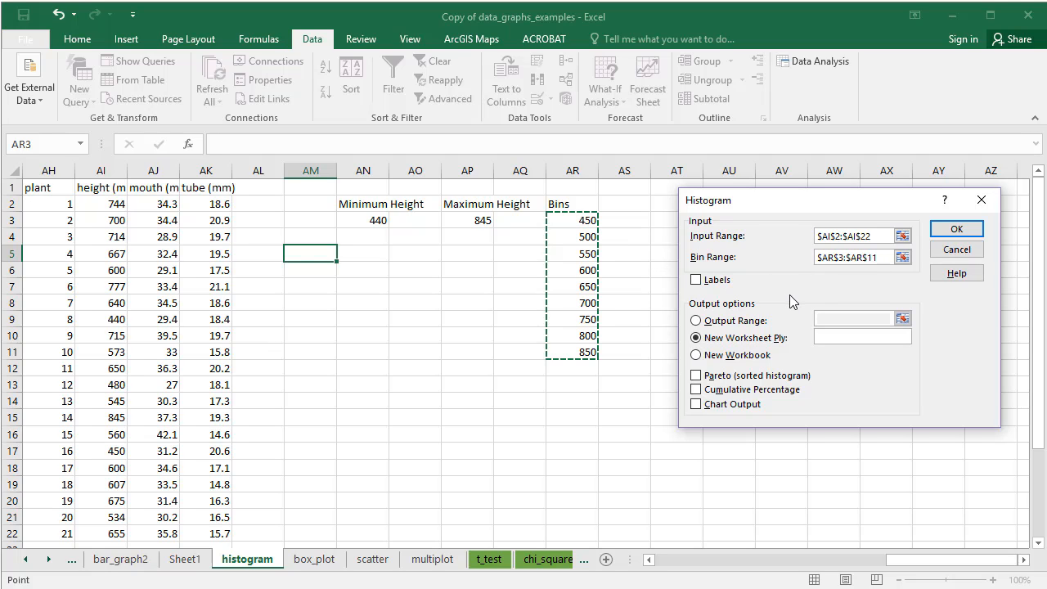
{"action": "left_click", "coordinate": [696, 404]}
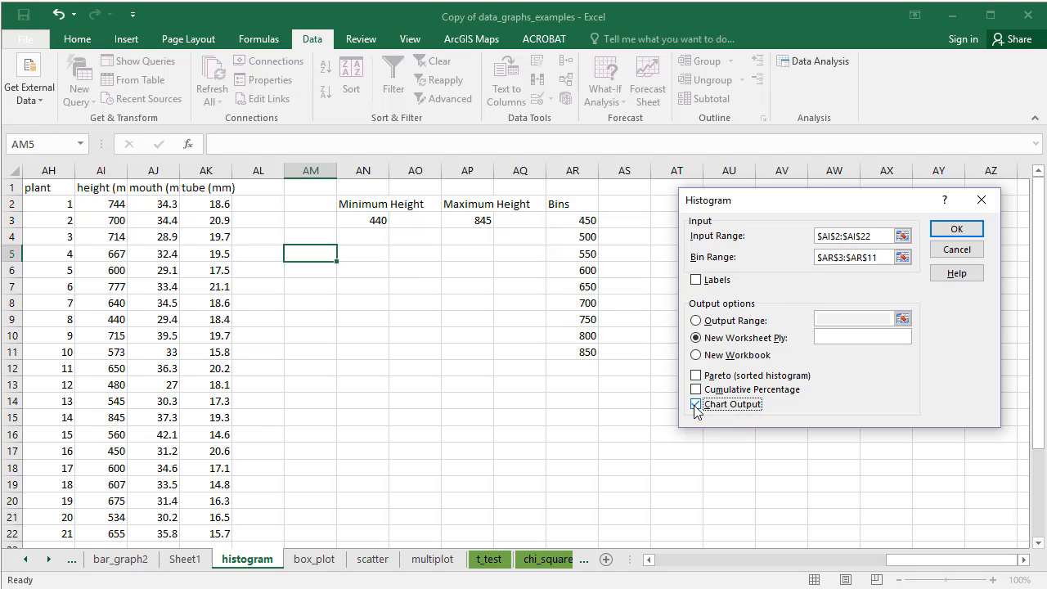
{"action": "left_click", "coordinate": [941, 232]}
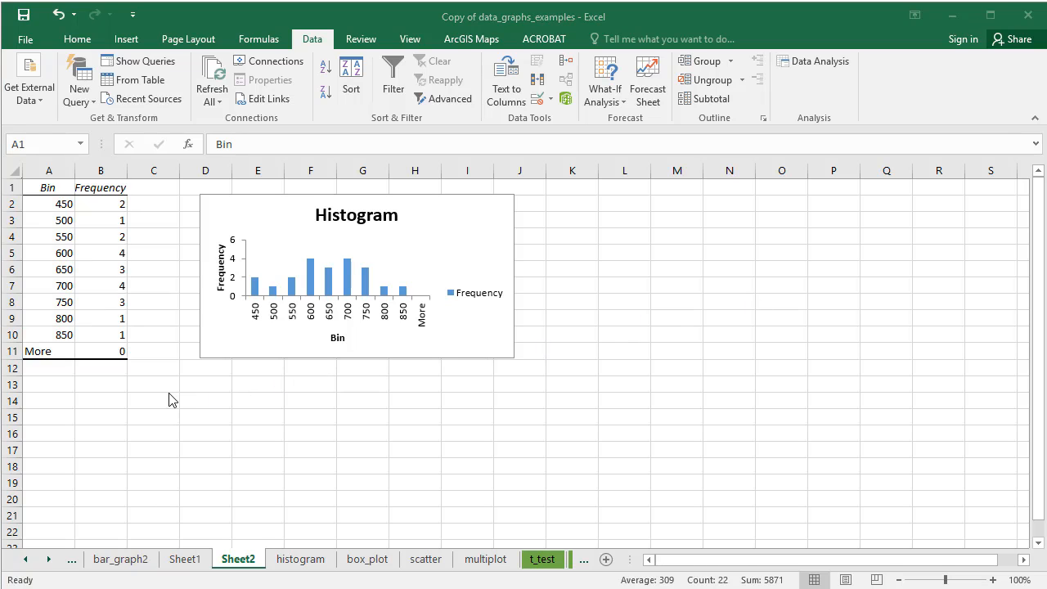
Clear the "More" label and its frequency from cells A11 and B11 of the histogram output table.
{"action": "left_click", "coordinate": [110, 353]}
{"action": "key", "text": "BackSpace"}
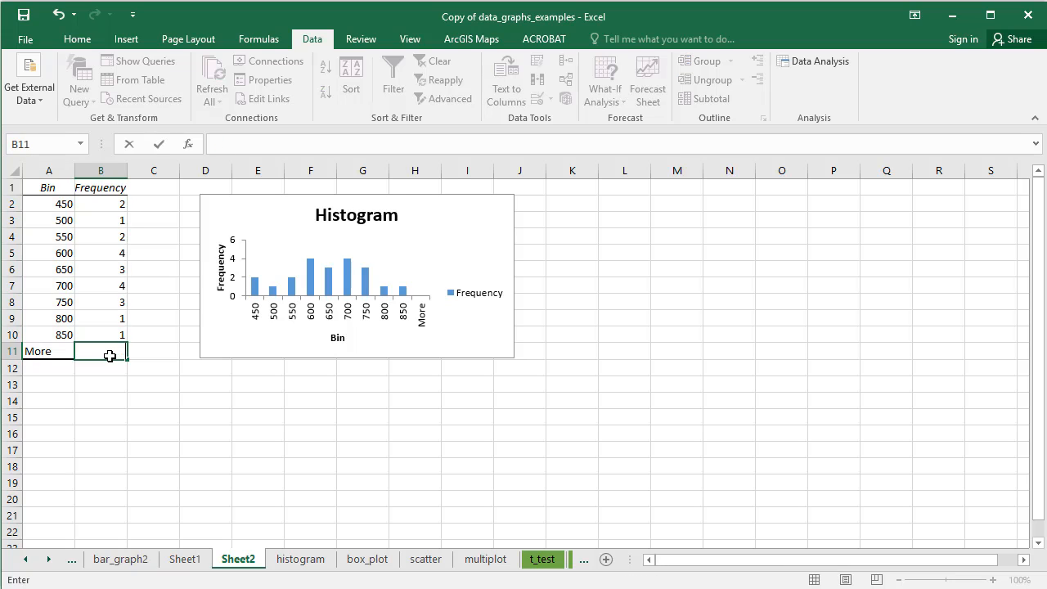
{"action": "key", "text": "Left"}
{"action": "key", "text": "BackSpace"}
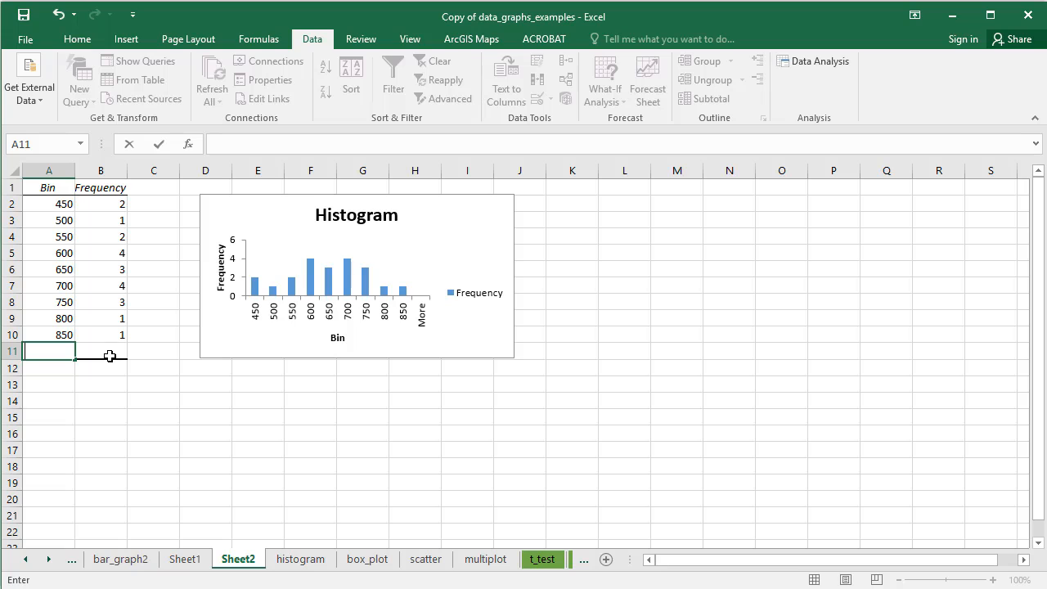
Delete the Frequency legend and the "Histogram" title from the chart.
{"action": "left_click", "coordinate": [486, 297]}
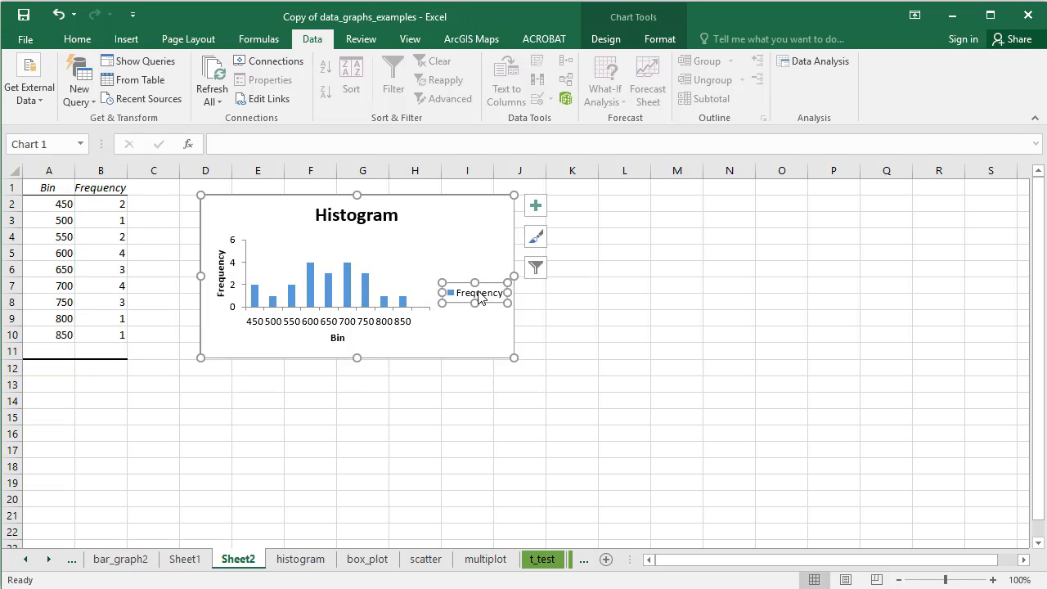
{"action": "key", "text": "Delete"}
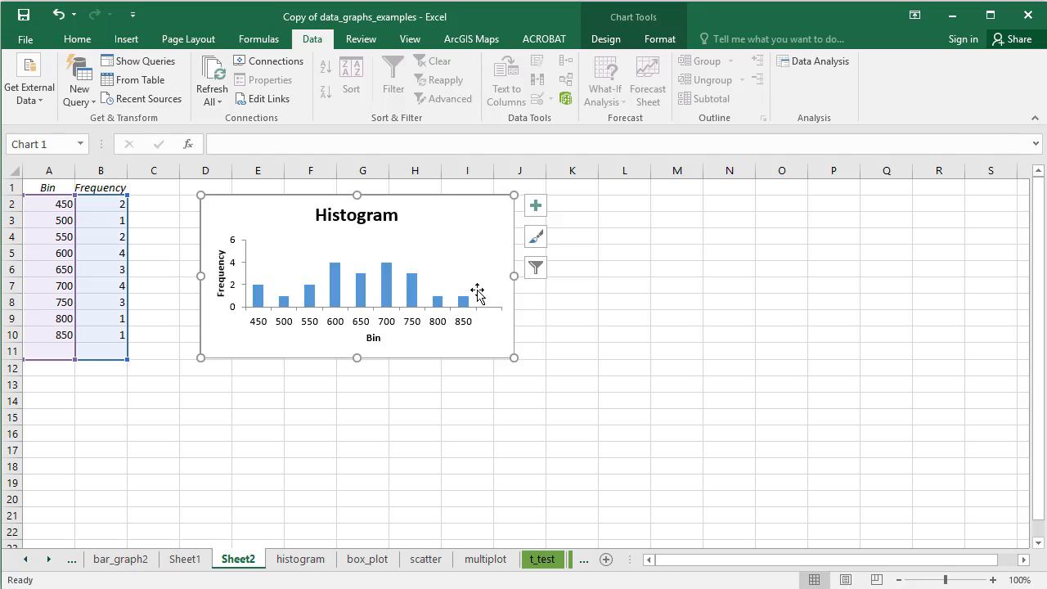
{"action": "left_click", "coordinate": [372, 216]}
{"action": "key", "text": "Delete"}
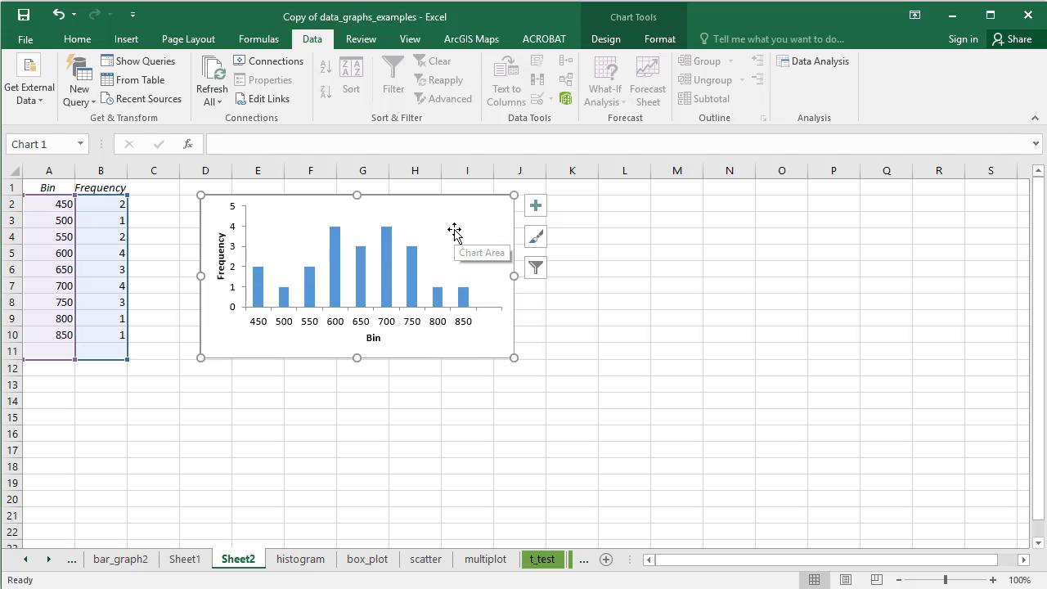
Change the histogram's horizontal axis title to "Plant Height (mm)".
{"action": "left_click", "coordinate": [374, 339]}
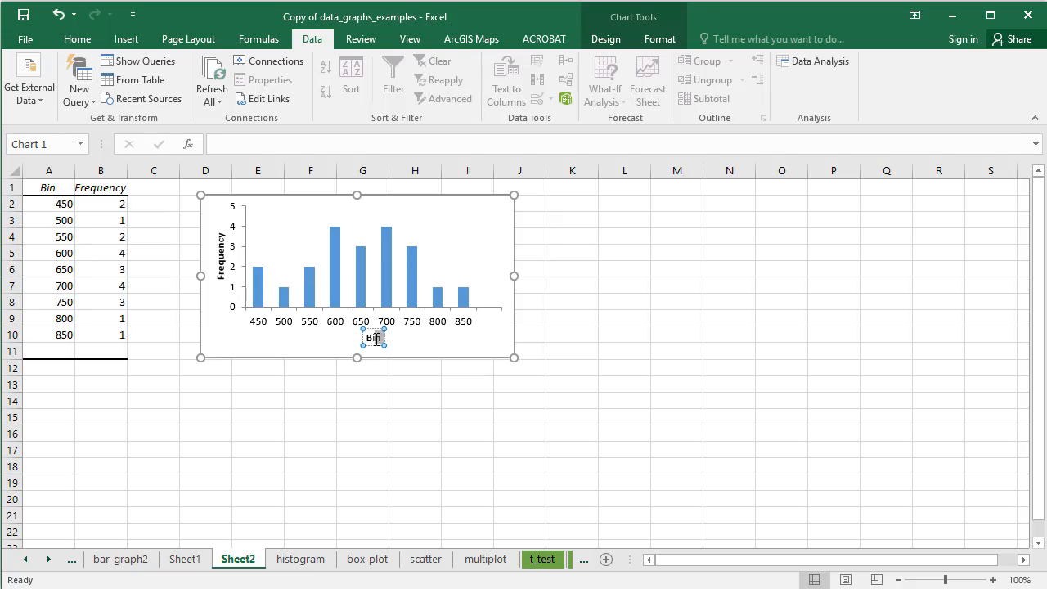
{"action": "double_click", "coordinate": [363, 335]}
{"action": "type", "text": "Pleat Height"}
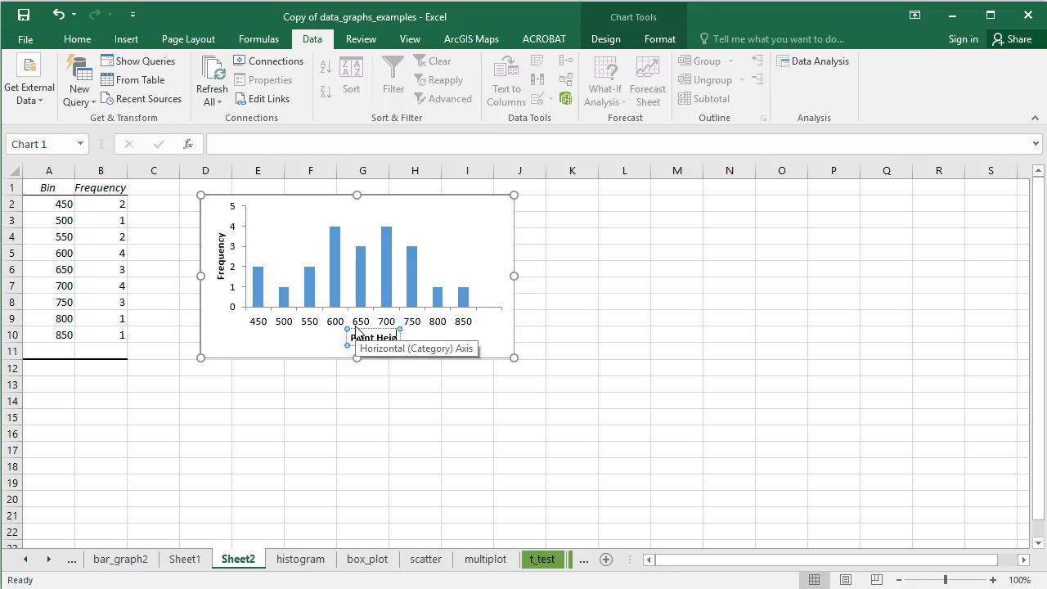
{"action": "type", "text": " (mm)"}
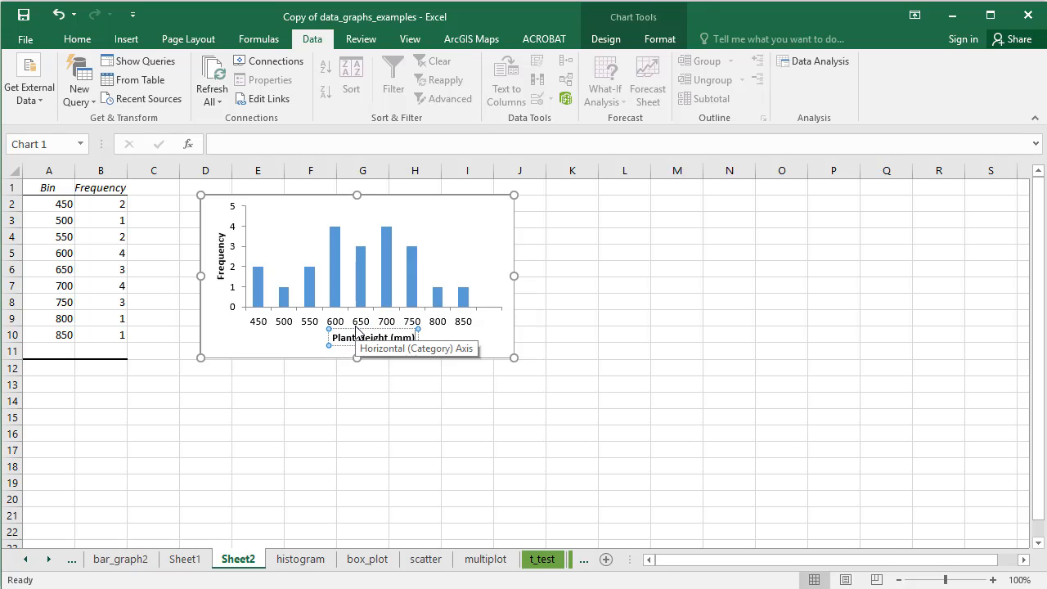
Change the histogram's vertical axis title to "Number of Plants".
{"action": "left_click", "coordinate": [221, 258]}
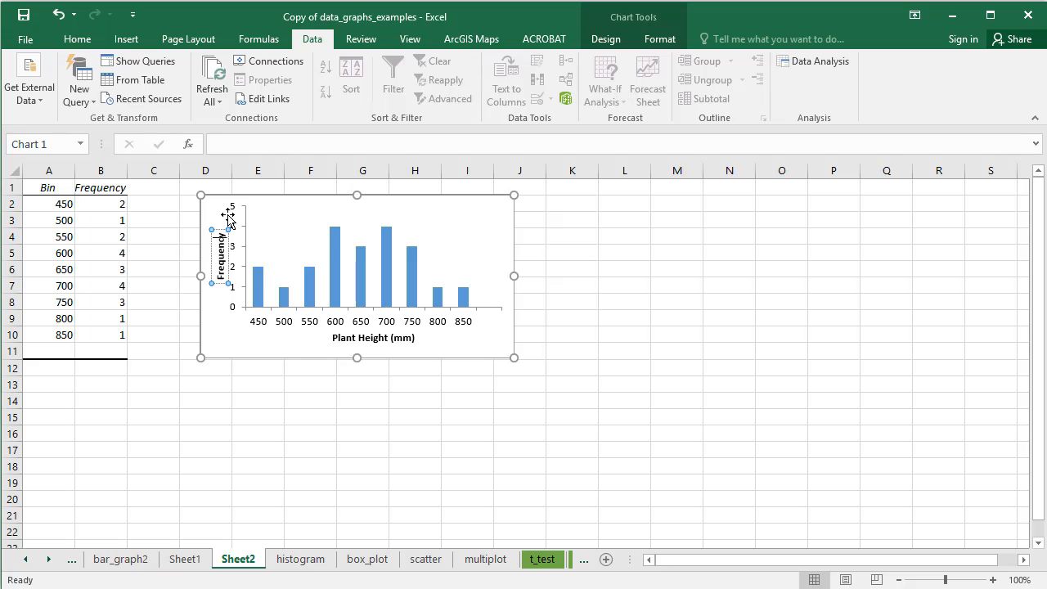
{"action": "key", "text": "BackSpace"}
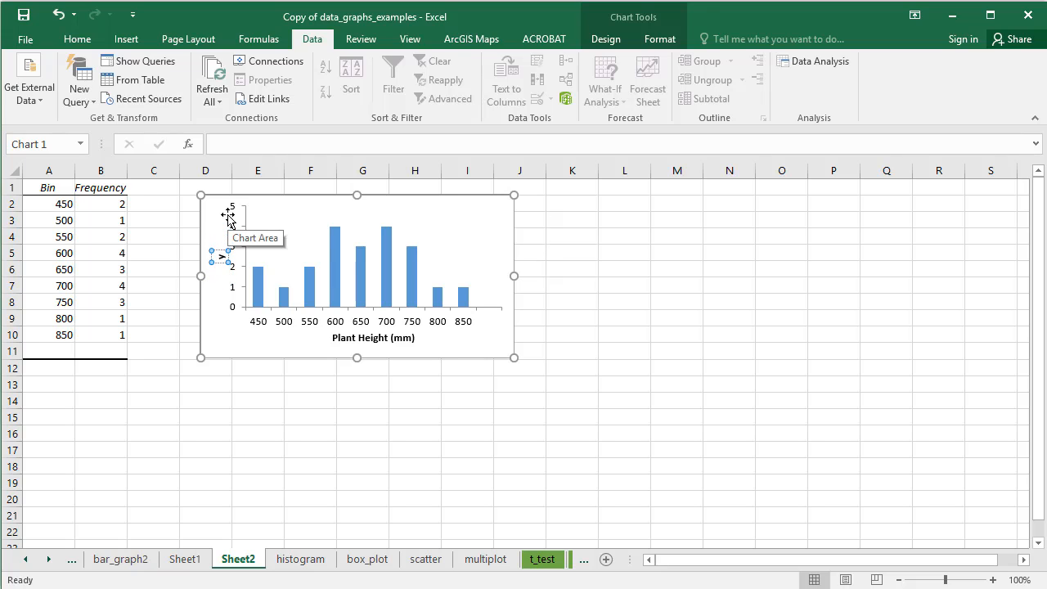
{"action": "type", "text": "Number of Plants"}
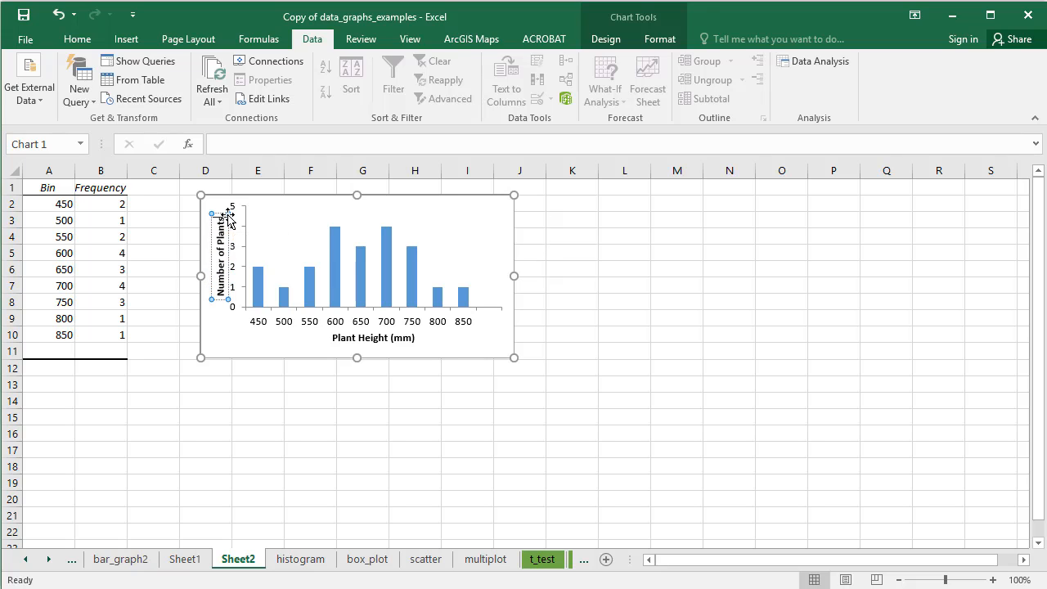
{"action": "left_click", "coordinate": [467, 401]}
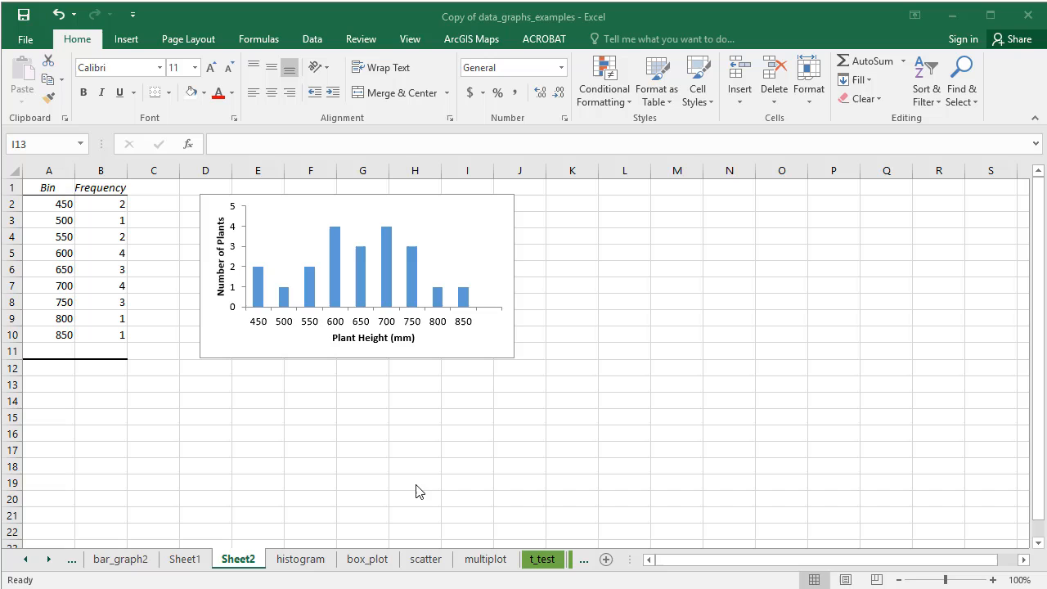
Format the histogram's Frequency series with a gap width of 5%.
{"action": "left_click", "coordinate": [435, 338]}
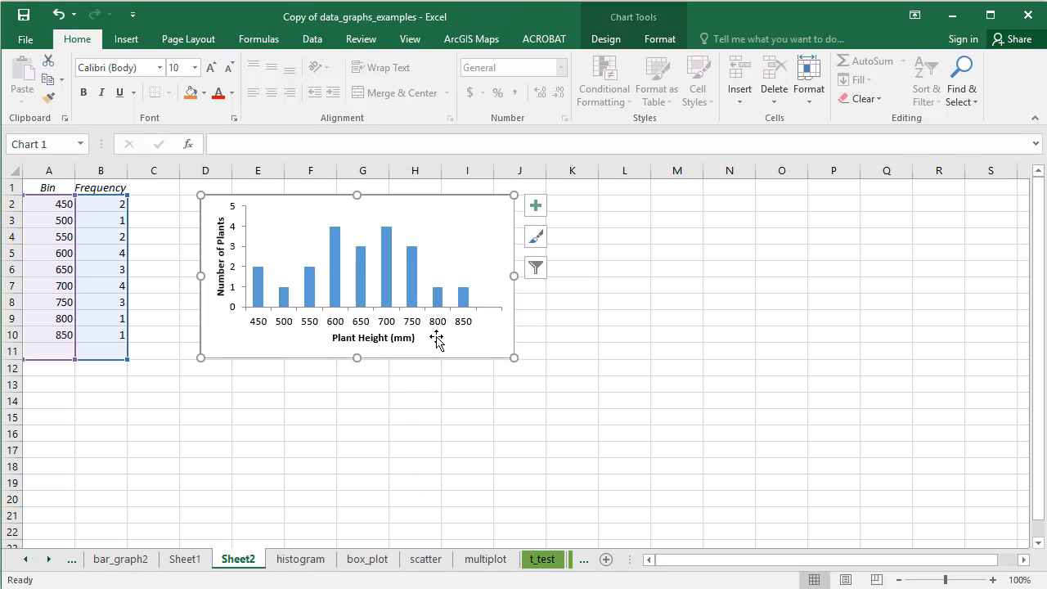
{"action": "left_click", "coordinate": [411, 299]}
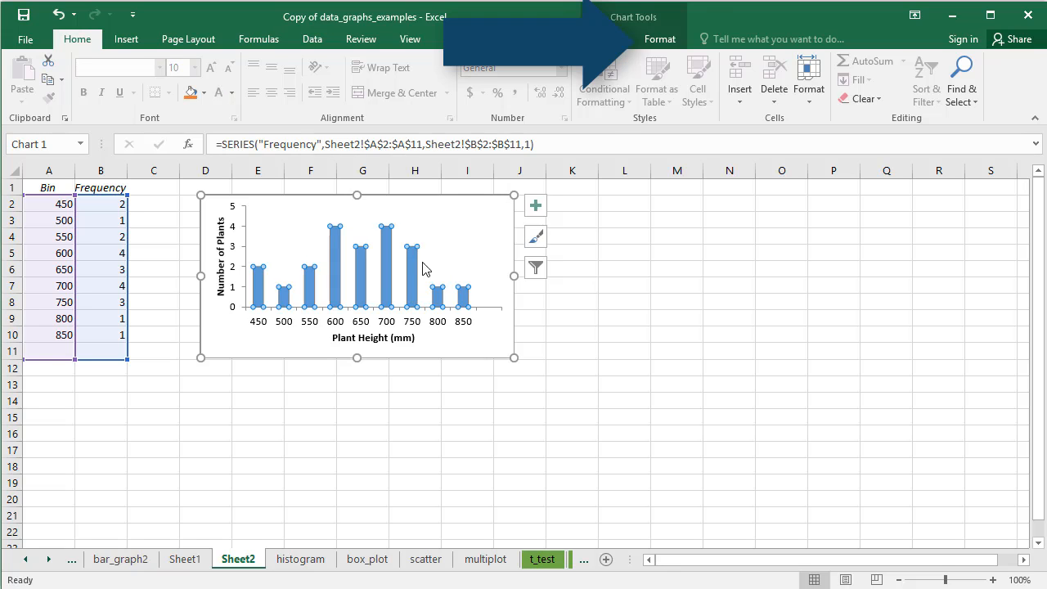
{"action": "left_click", "coordinate": [669, 39]}
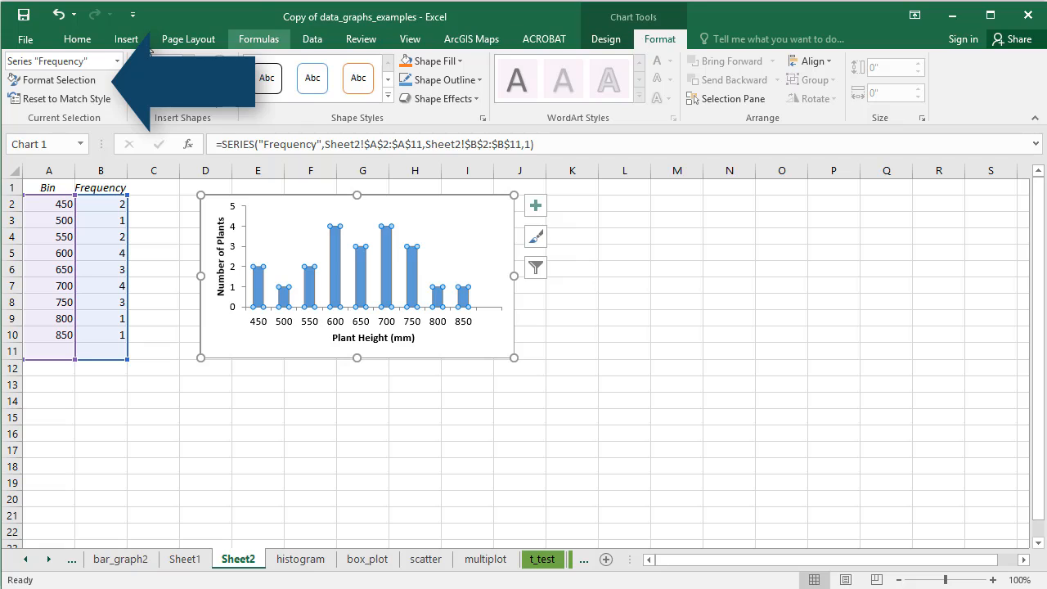
{"action": "left_click", "coordinate": [51, 81]}
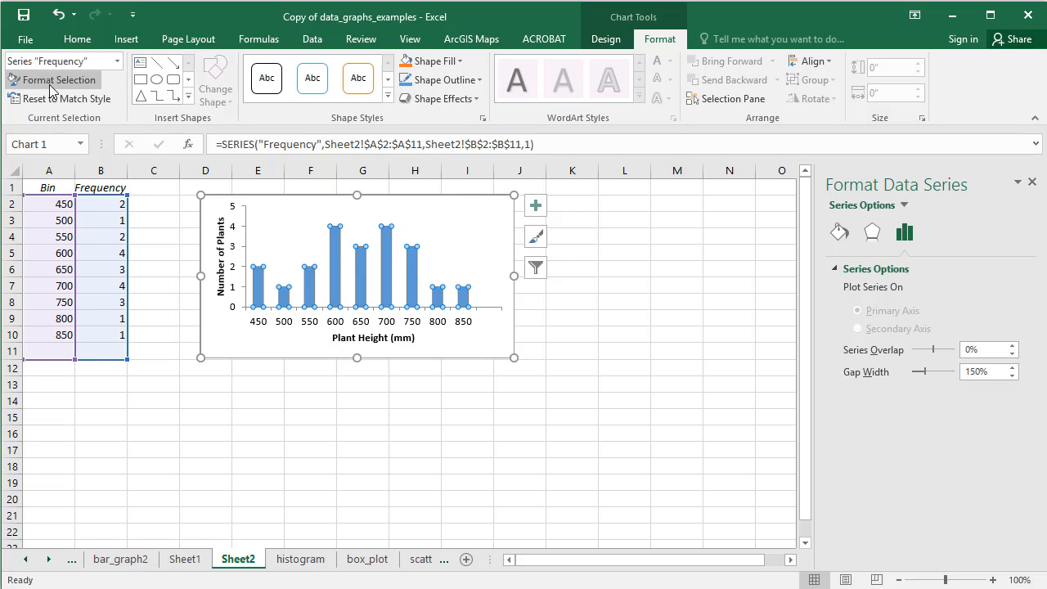
{"action": "left_click", "coordinate": [908, 244]}
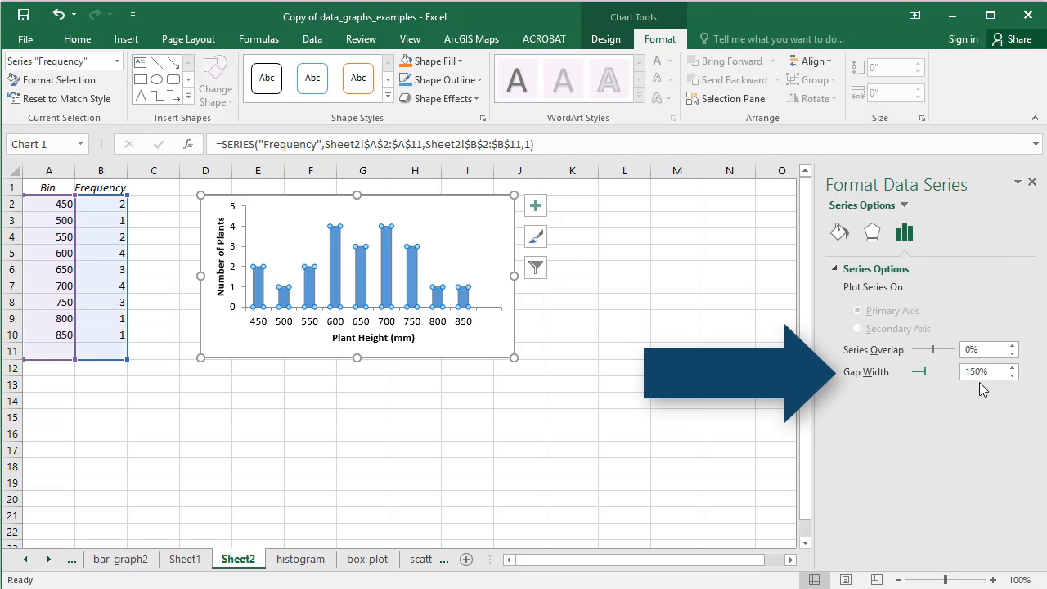
{"action": "left_click_drag", "start_coordinate": [991, 372], "coordinate": [962, 374]}
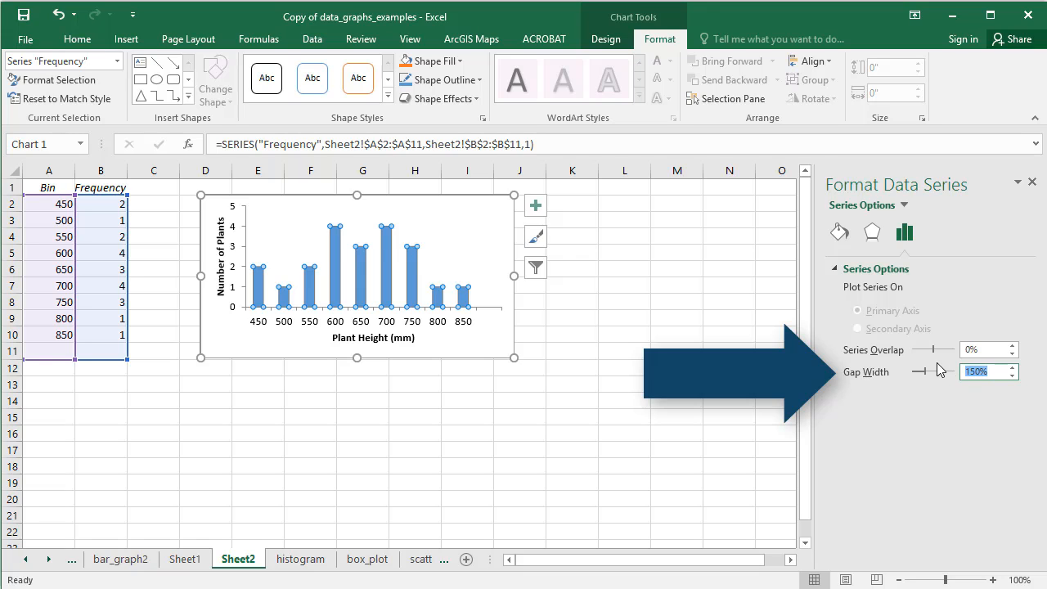
{"action": "type", "text": "5"}
{"action": "key", "text": "Return"}
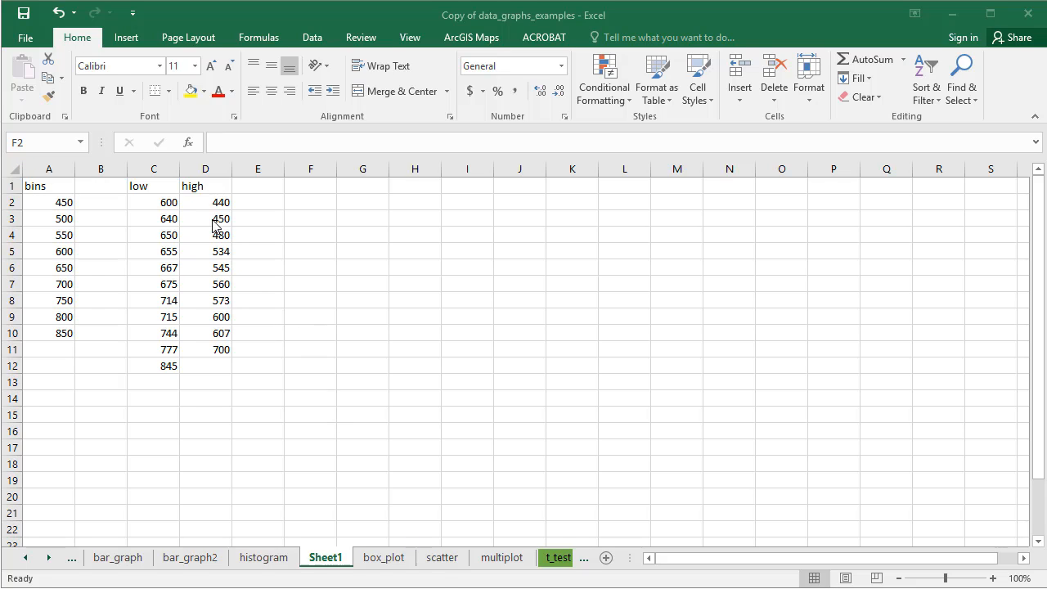
Open the Histogram data analysis tool on Sheet1 and set its input range to the low values C2:C12 and bin range to A2:A10.
{"action": "left_click", "coordinate": [126, 37]}
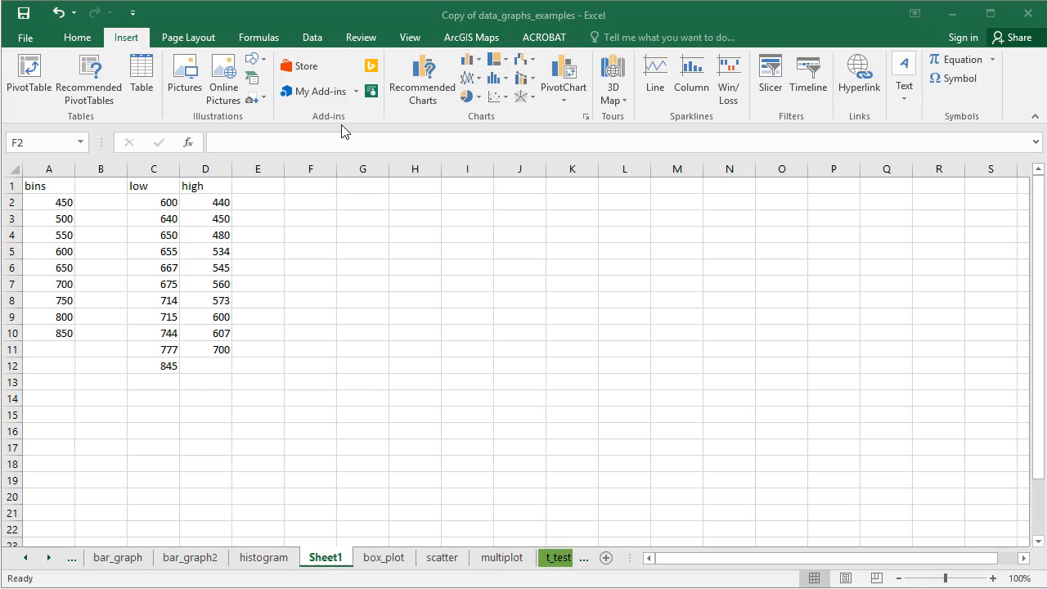
{"action": "left_click", "coordinate": [316, 41]}
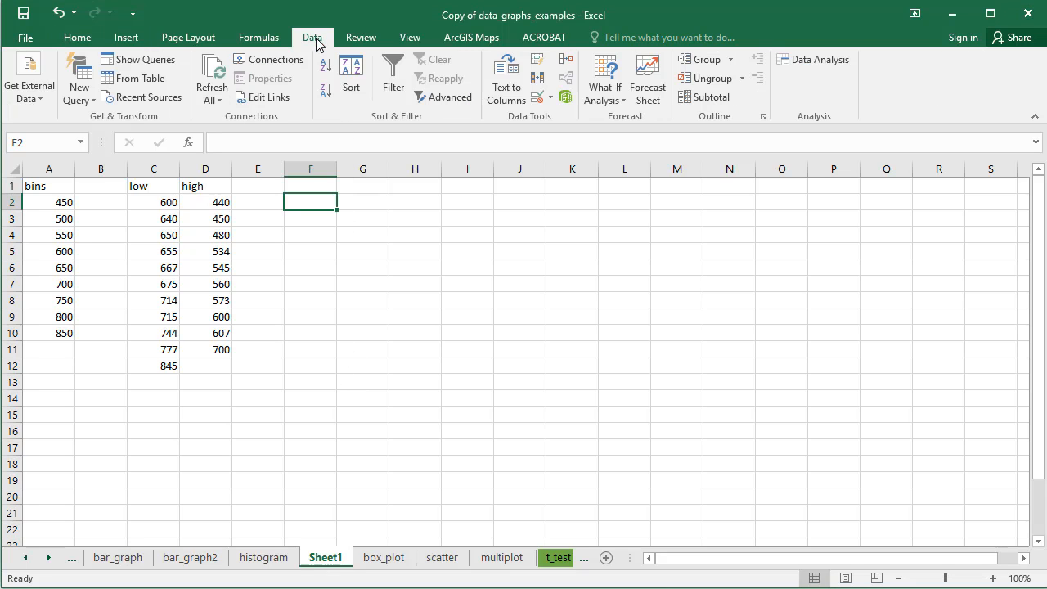
{"action": "left_click", "coordinate": [806, 60]}
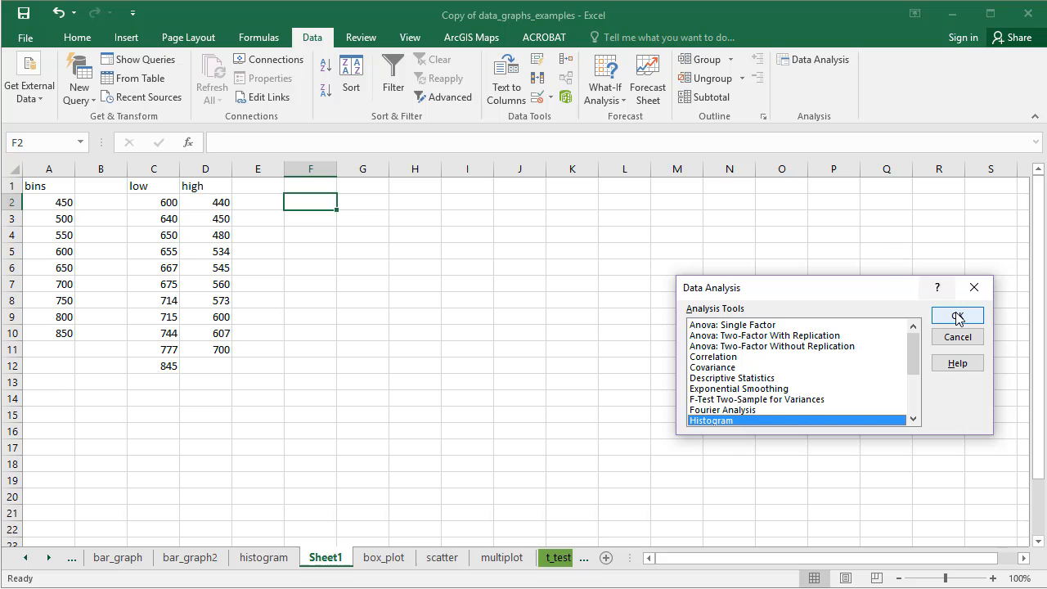
{"action": "left_click", "coordinate": [957, 318]}
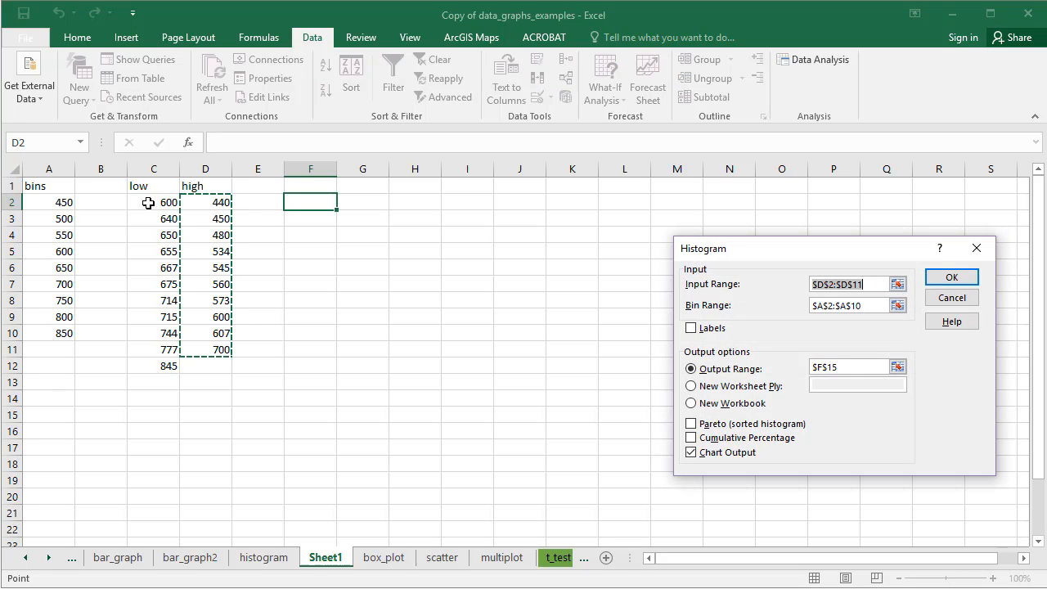
{"action": "left_click_drag", "start_coordinate": [147, 203], "coordinate": [161, 365]}
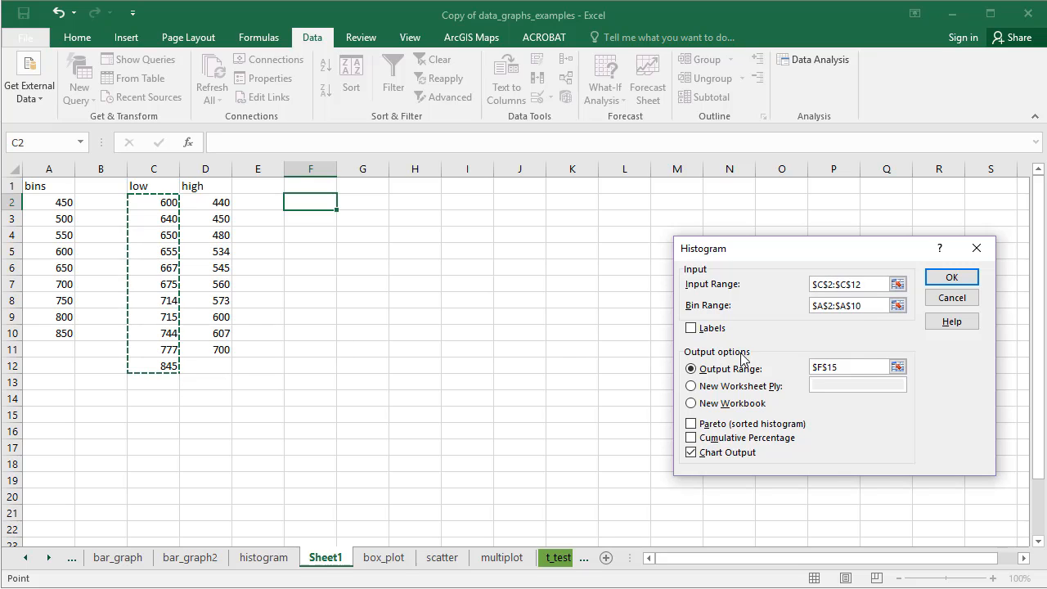
{"action": "left_click", "coordinate": [867, 306]}
{"action": "left_click_drag", "start_coordinate": [52, 205], "coordinate": [50, 332]}
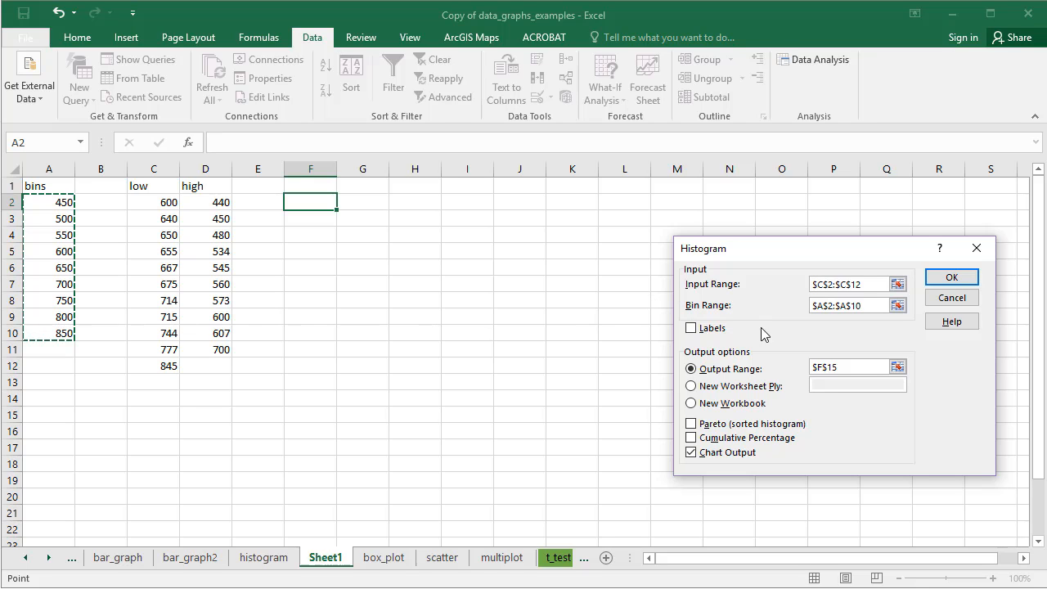
Set the output range to cell F2 and generate the low-group histogram with chart output enabled.
{"action": "left_click", "coordinate": [690, 369]}
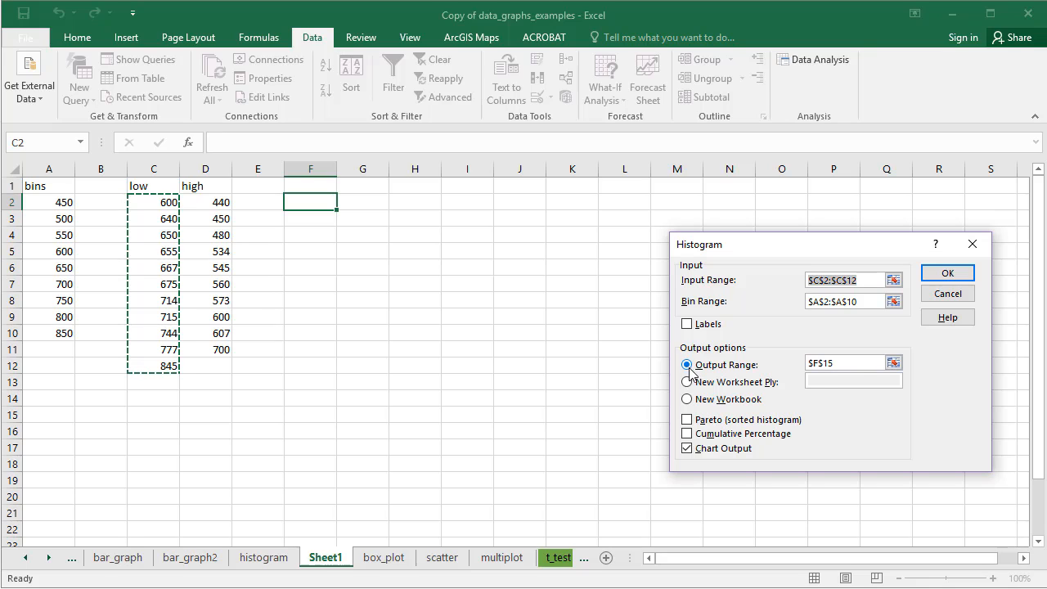
{"action": "left_click_drag", "start_coordinate": [841, 363], "coordinate": [808, 362]}
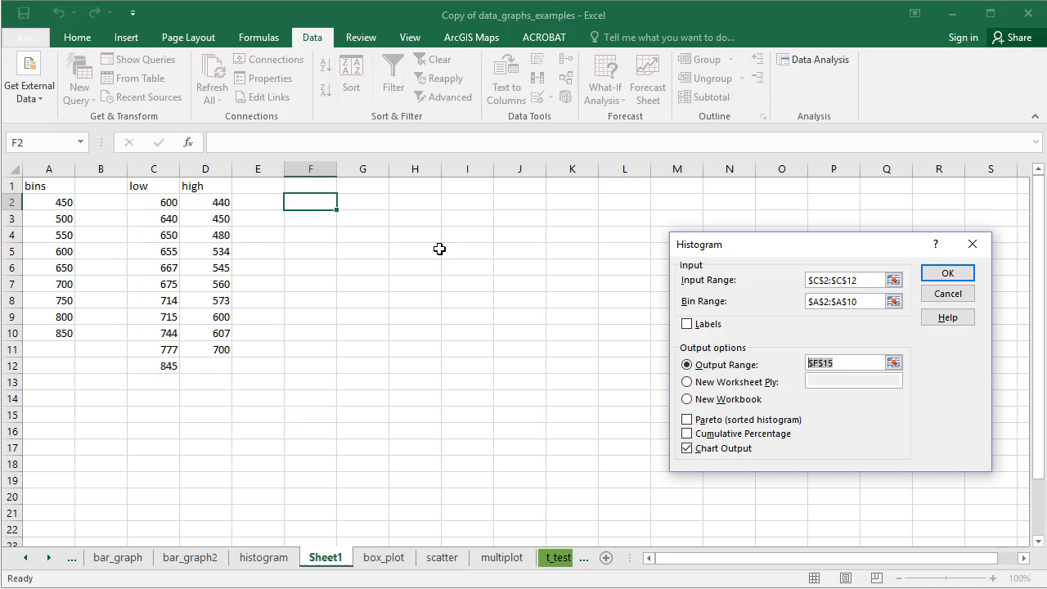
{"action": "left_click", "coordinate": [315, 202]}
{"action": "left_click", "coordinate": [947, 275]}
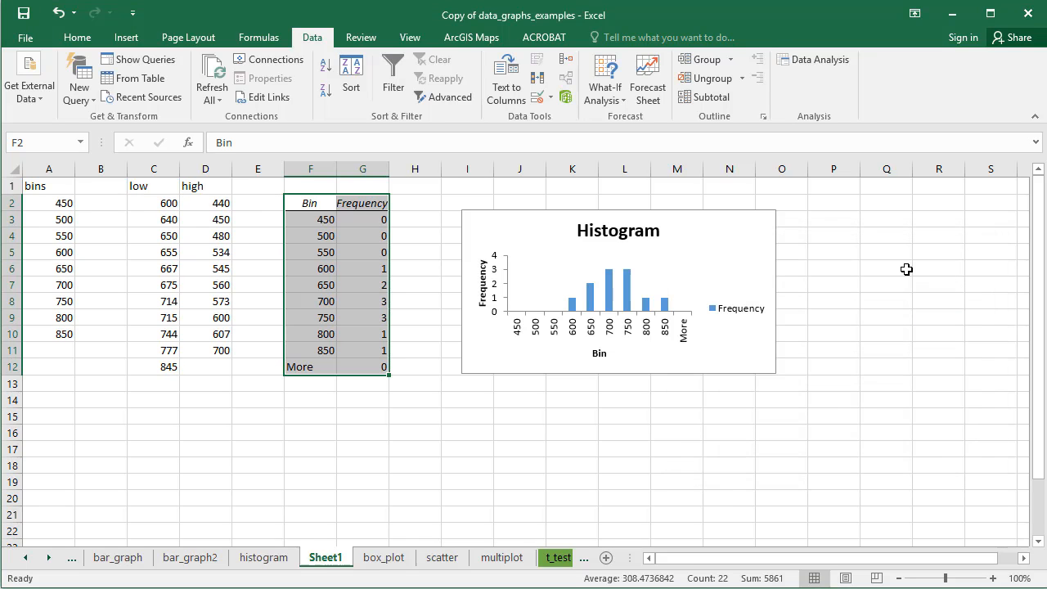
Delete the second histogram chart beside the frequency table that starts at F15, keeping the table itself.
{"action": "left_click", "coordinate": [214, 203]}
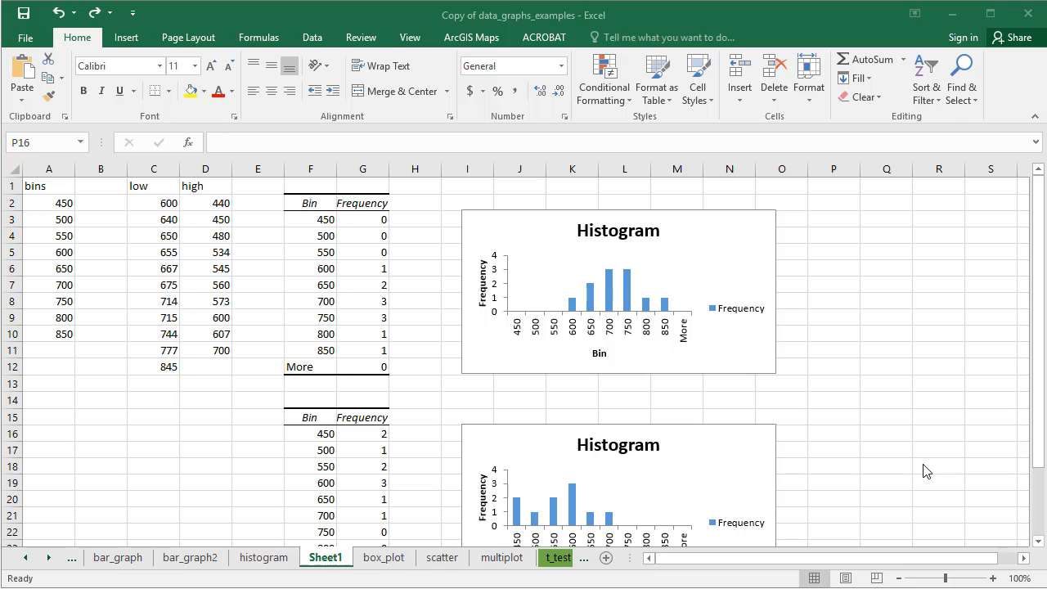
{"action": "left_click", "coordinate": [716, 449]}
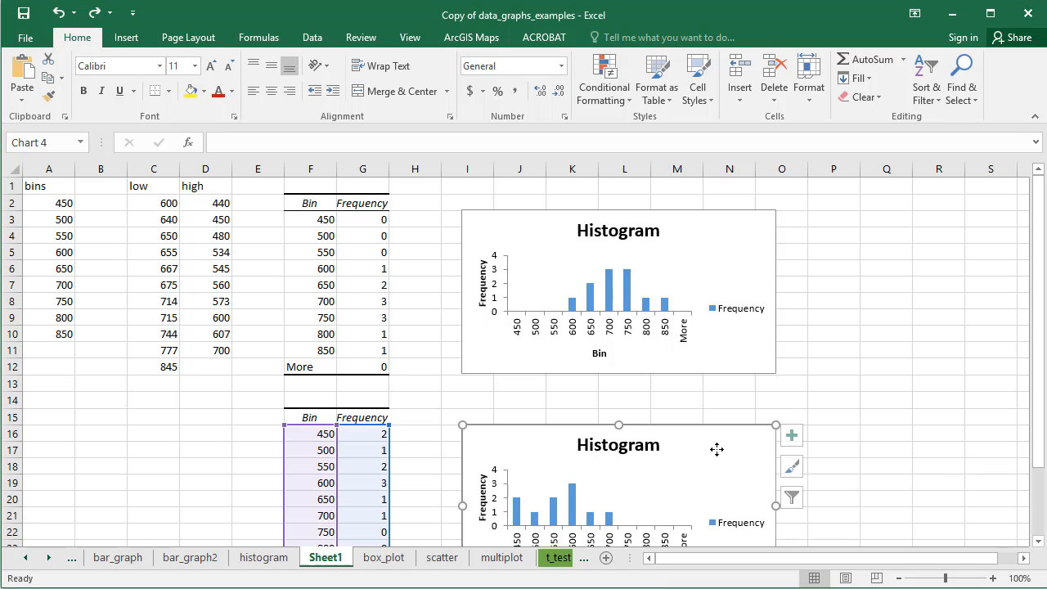
{"action": "key", "text": "Delete"}
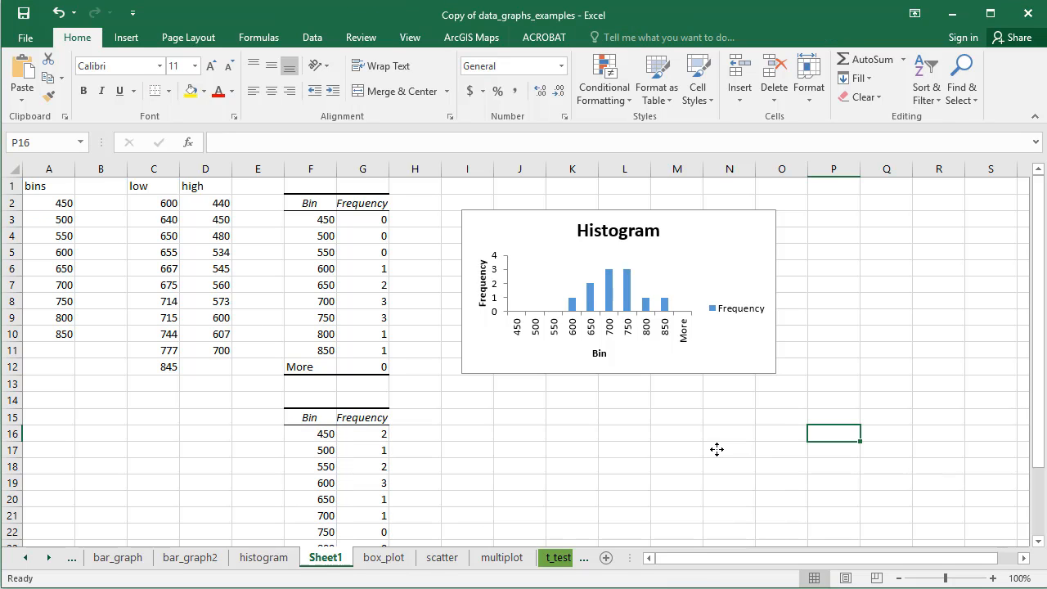
Edit the remaining chart's data source so the Frequency series takes its name from cell C1 (low).
{"action": "left_click", "coordinate": [740, 240]}
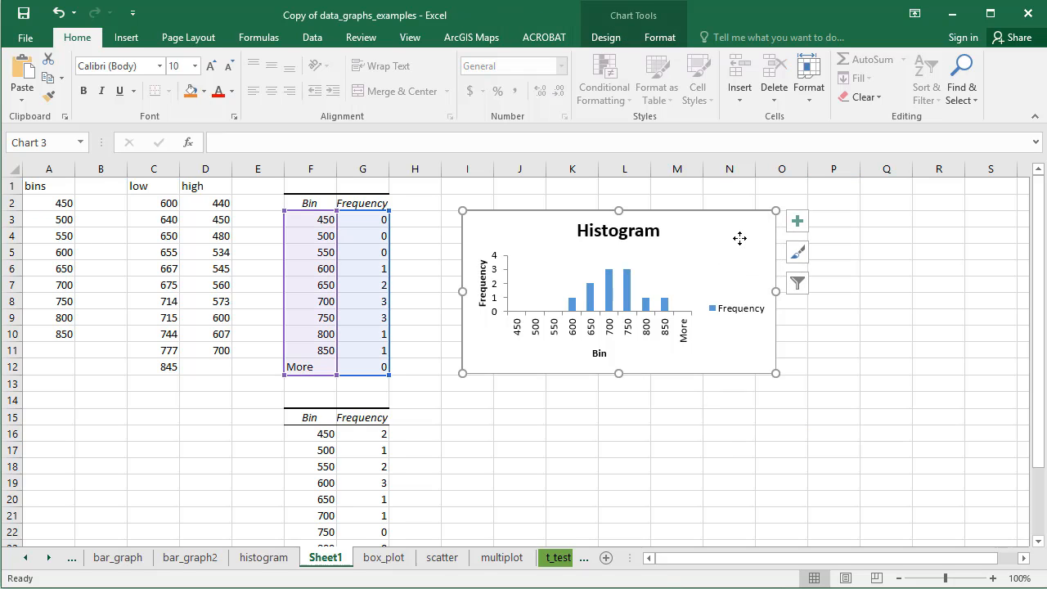
{"action": "left_click", "coordinate": [606, 40]}
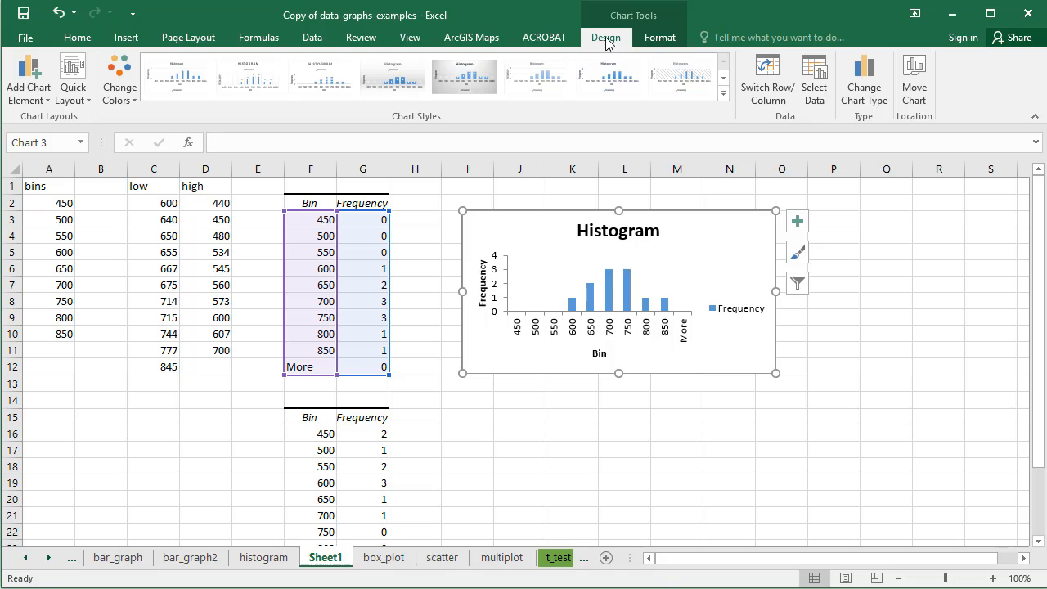
{"action": "left_click", "coordinate": [814, 92]}
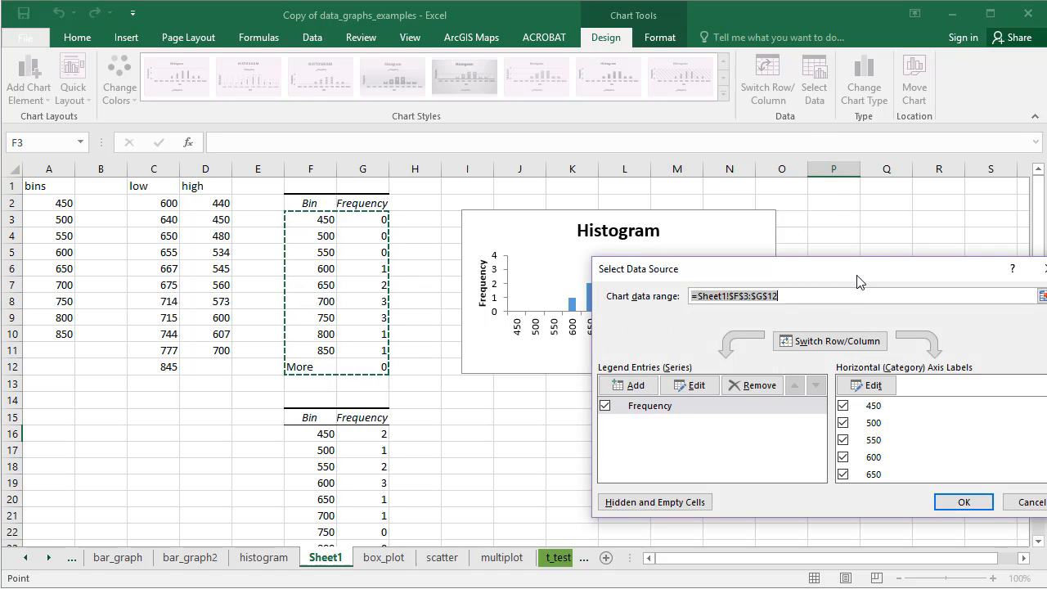
{"action": "left_click_drag", "start_coordinate": [845, 274], "coordinate": [804, 228]}
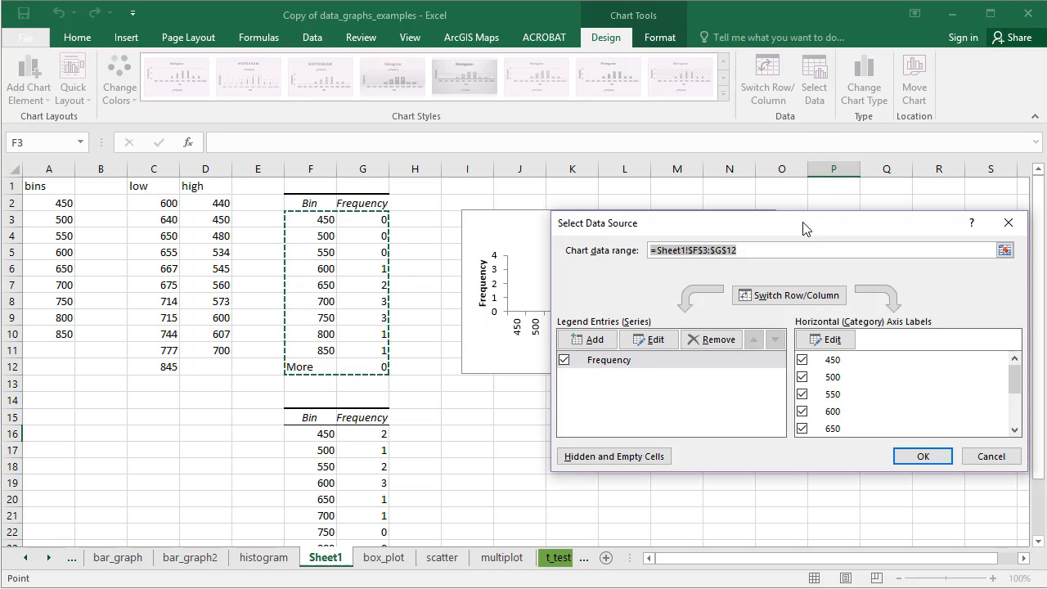
{"action": "left_click", "coordinate": [626, 365]}
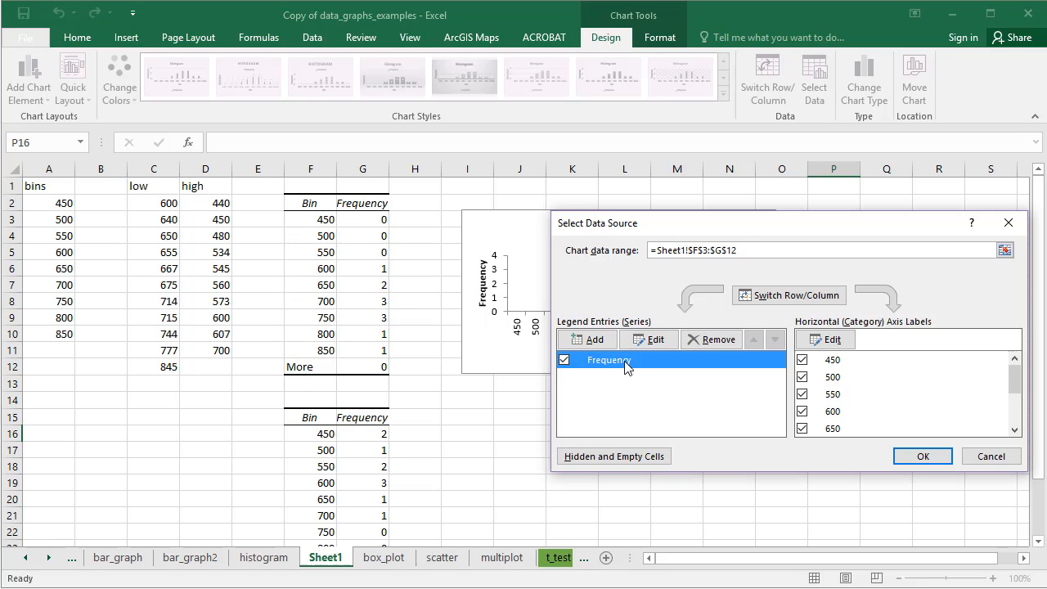
{"action": "left_click", "coordinate": [649, 339]}
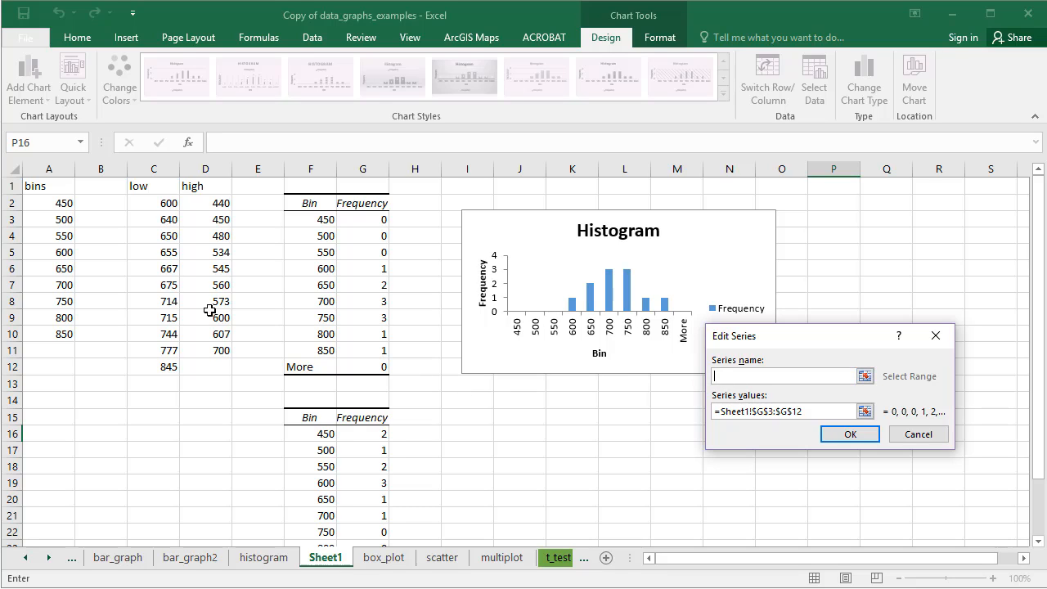
{"action": "left_click", "coordinate": [141, 186]}
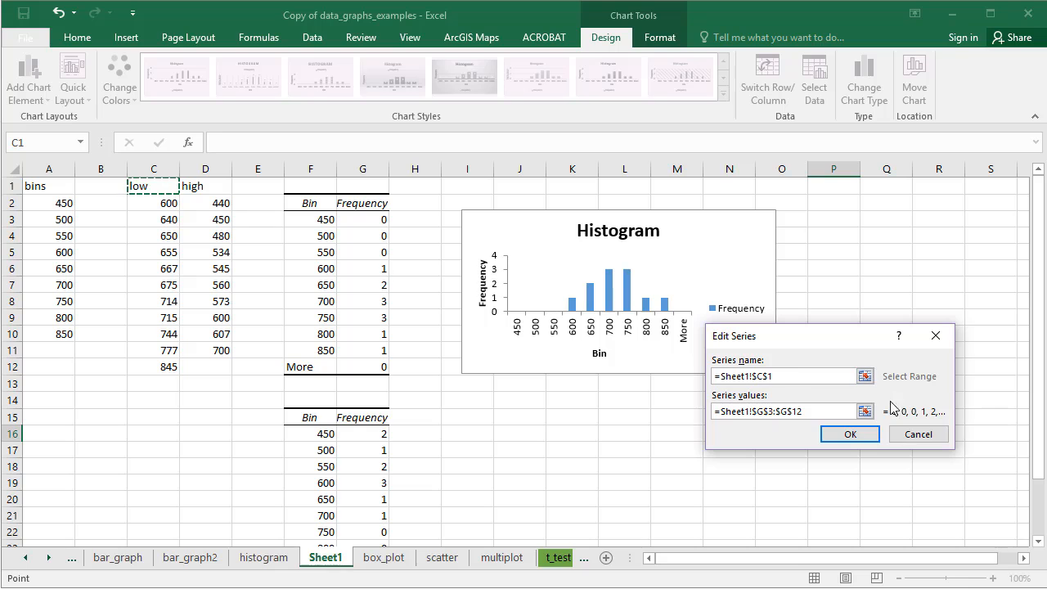
{"action": "left_click", "coordinate": [851, 434]}
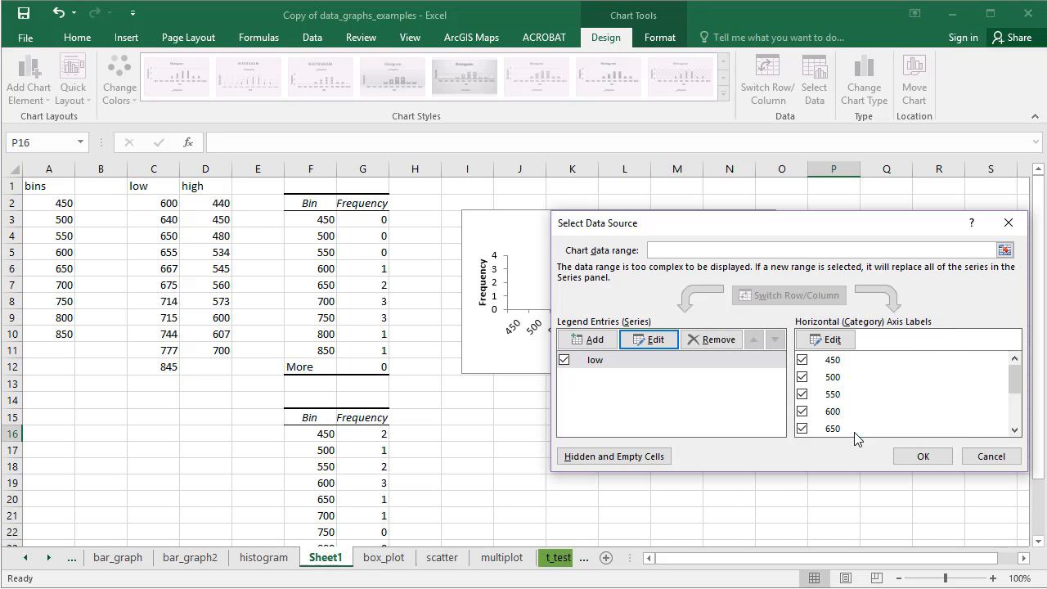
Add a second series to the histogram chart, named from cell D1 (high) with values from G16:G24, and apply the data source changes.
{"action": "left_click", "coordinate": [595, 341]}
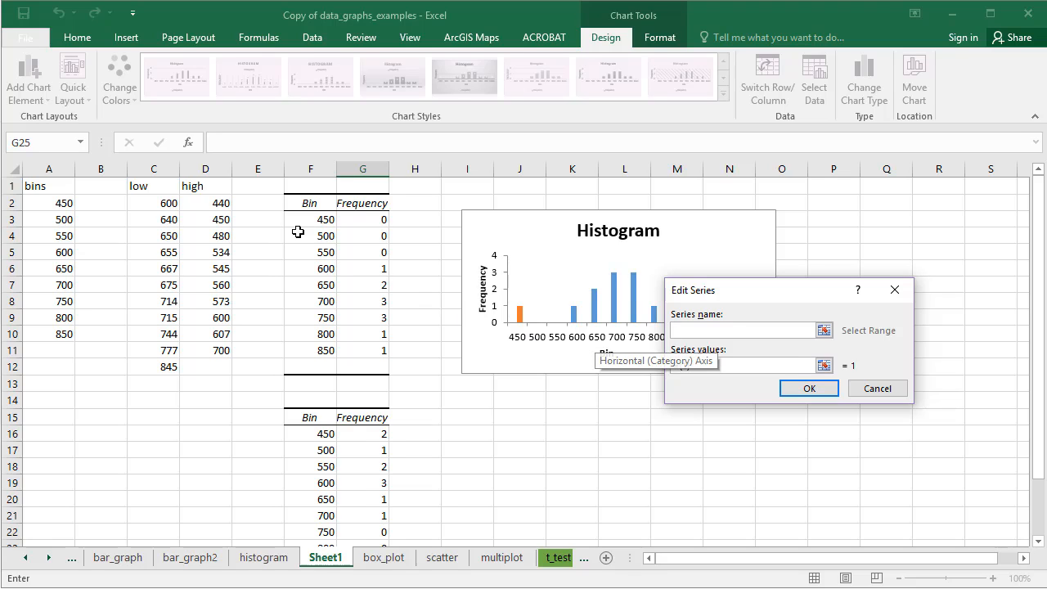
{"action": "left_click", "coordinate": [205, 186]}
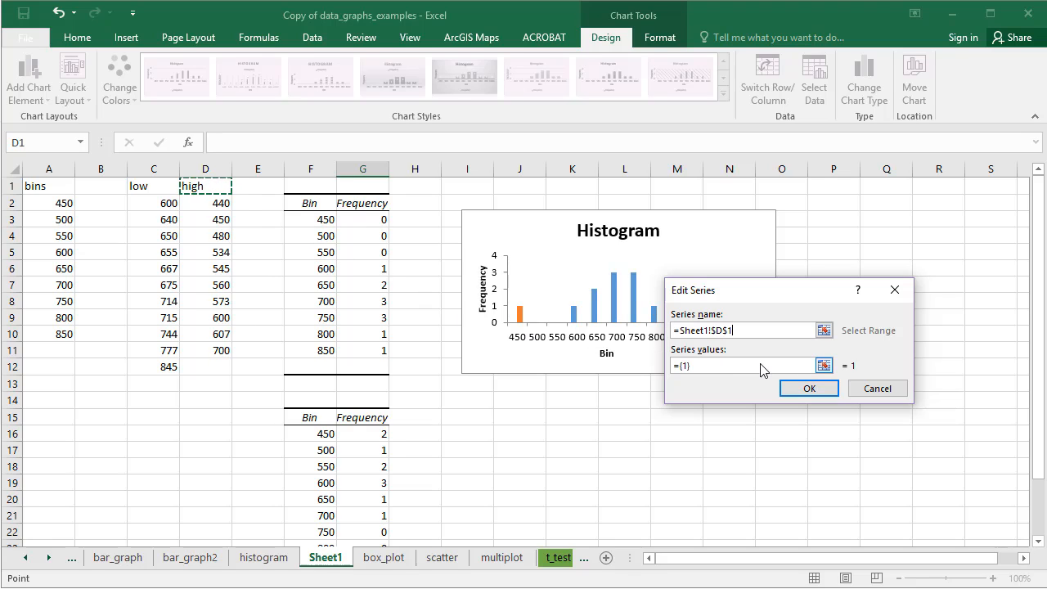
{"action": "left_click_drag", "start_coordinate": [759, 368], "coordinate": [623, 382]}
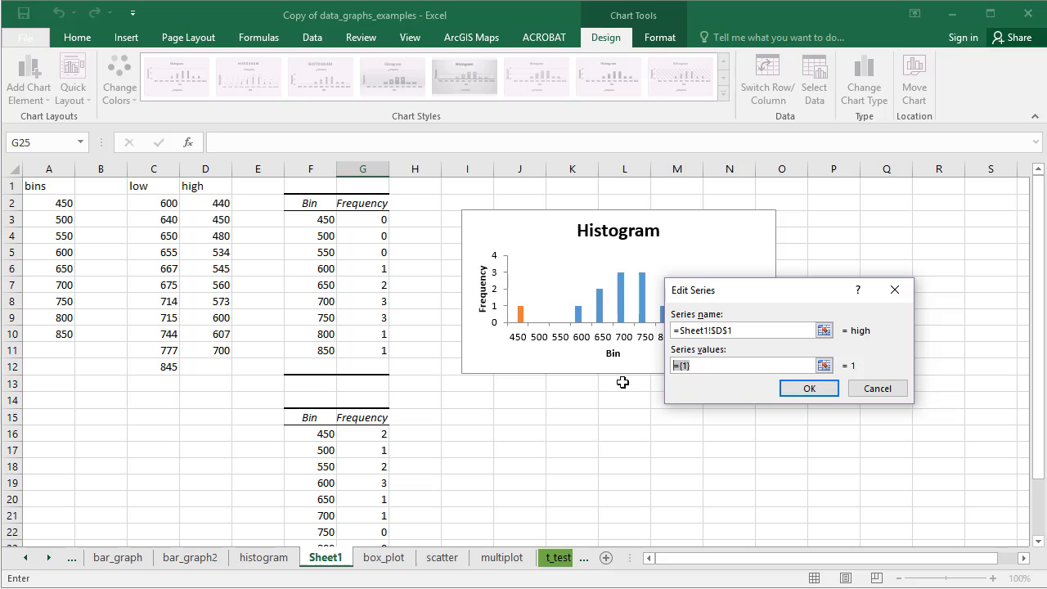
{"action": "left_click_drag", "start_coordinate": [373, 432], "coordinate": [383, 511]}
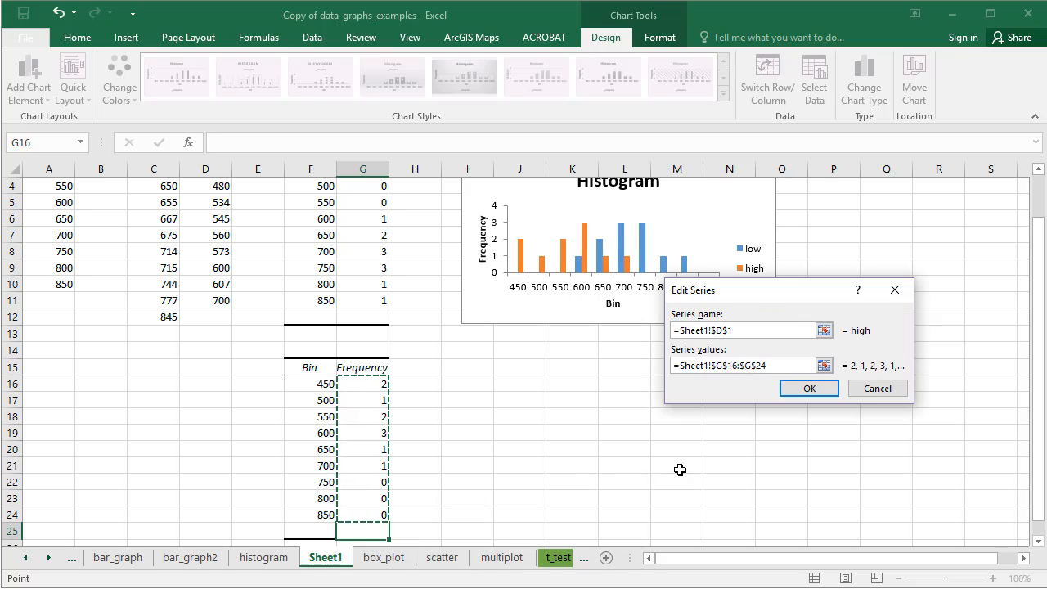
{"action": "left_click", "coordinate": [810, 388]}
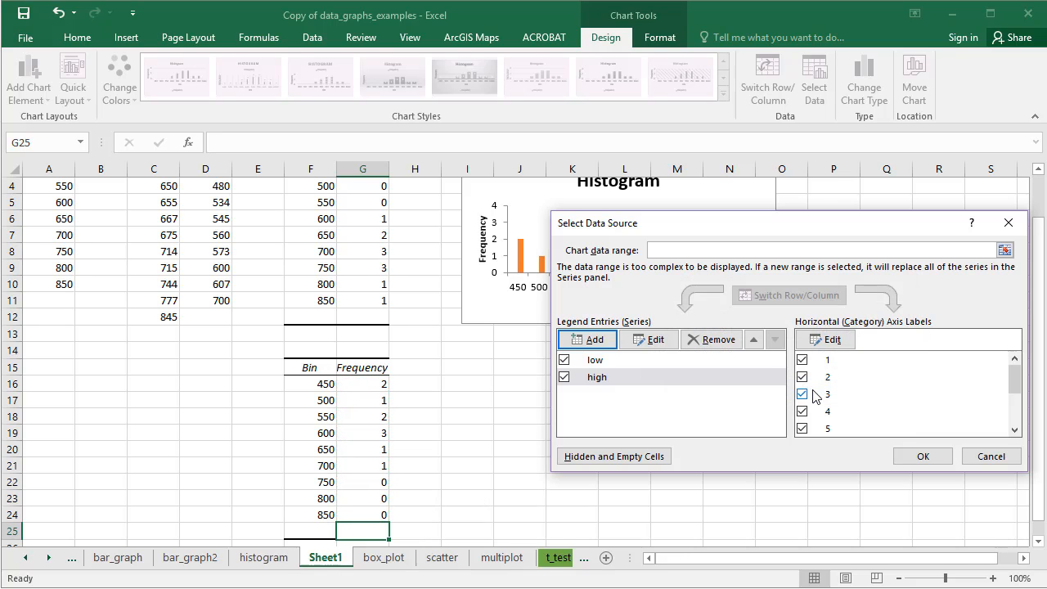
{"action": "left_click", "coordinate": [908, 458]}
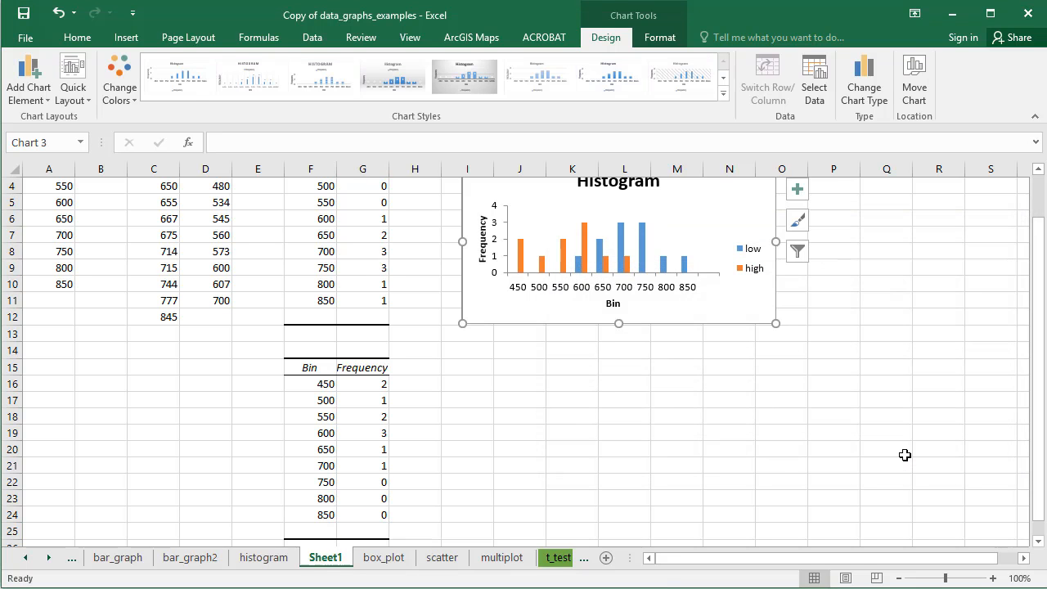
{"action": "scroll", "coordinate": [905, 455], "scroll_direction": "up", "scroll_amount": 1}
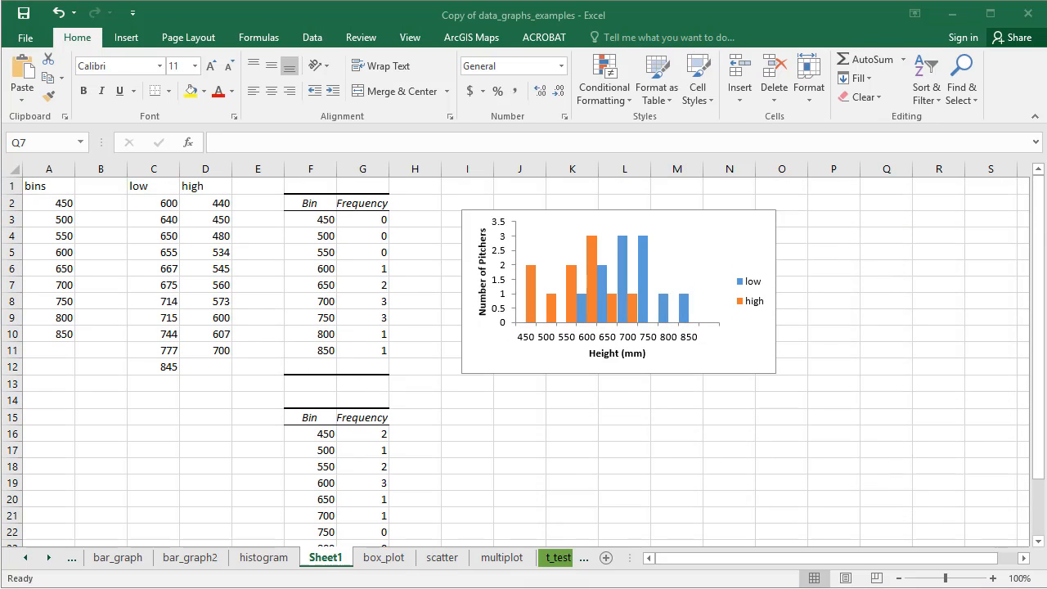